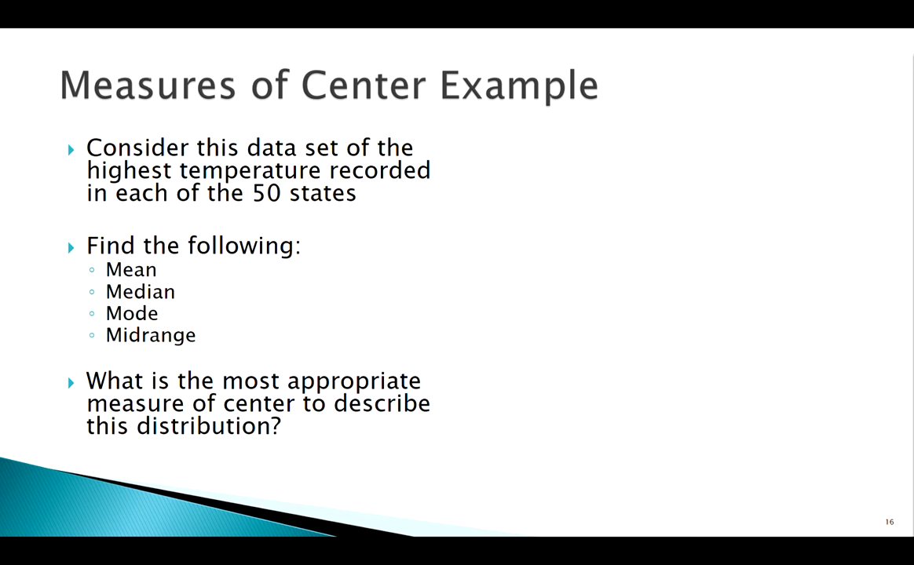
key("Right")
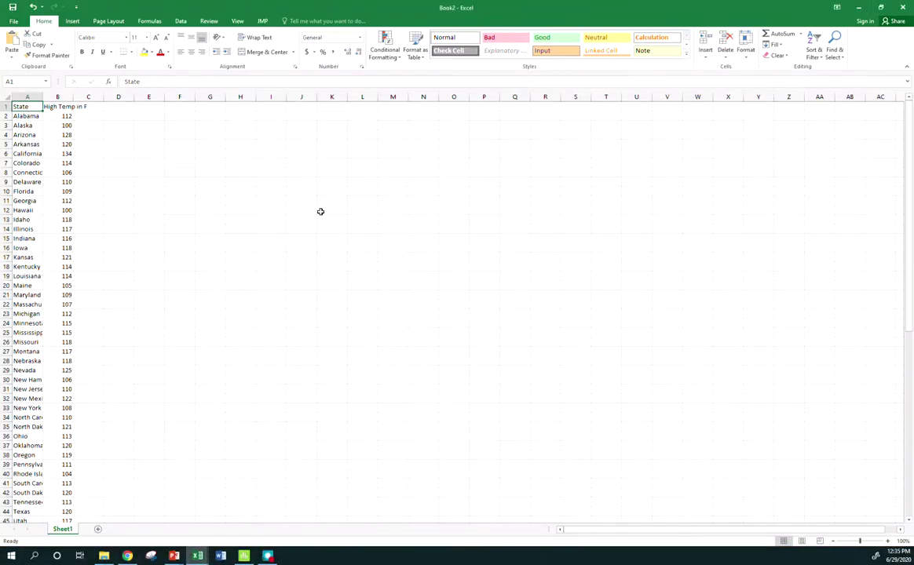
left_click(60, 124)
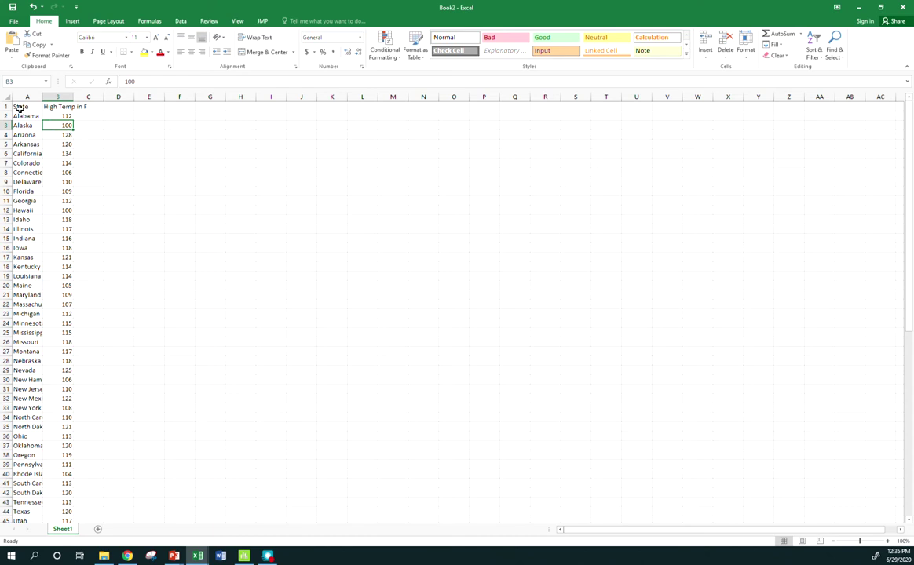
left_click(20, 108)
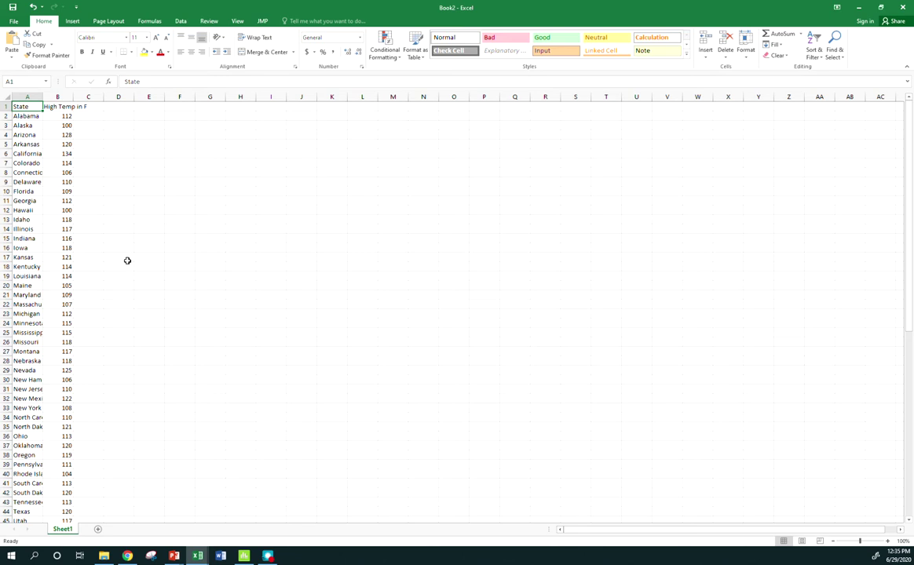
Total the high temperatures in B2:B51 with a SUM formula in cell B52
scroll(115, 340, "down", 6)
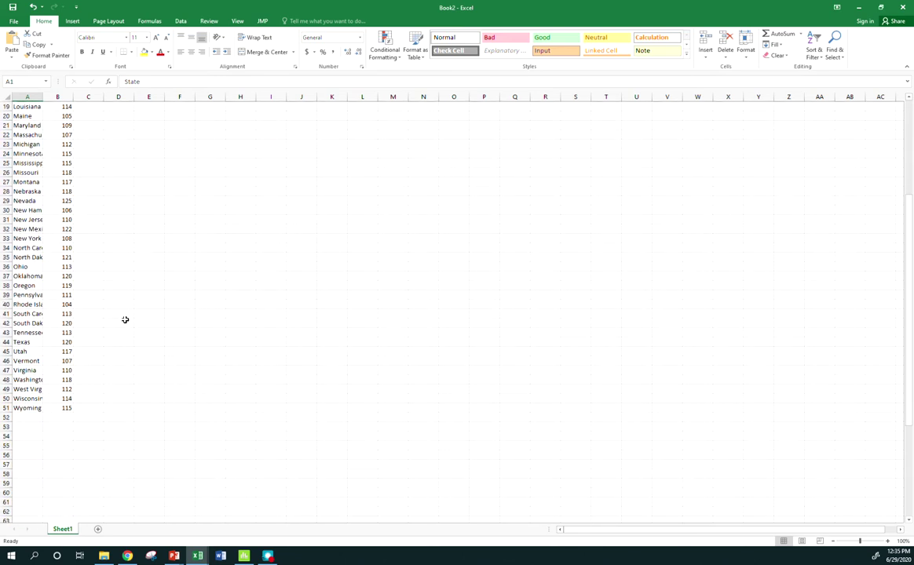
left_click(67, 417)
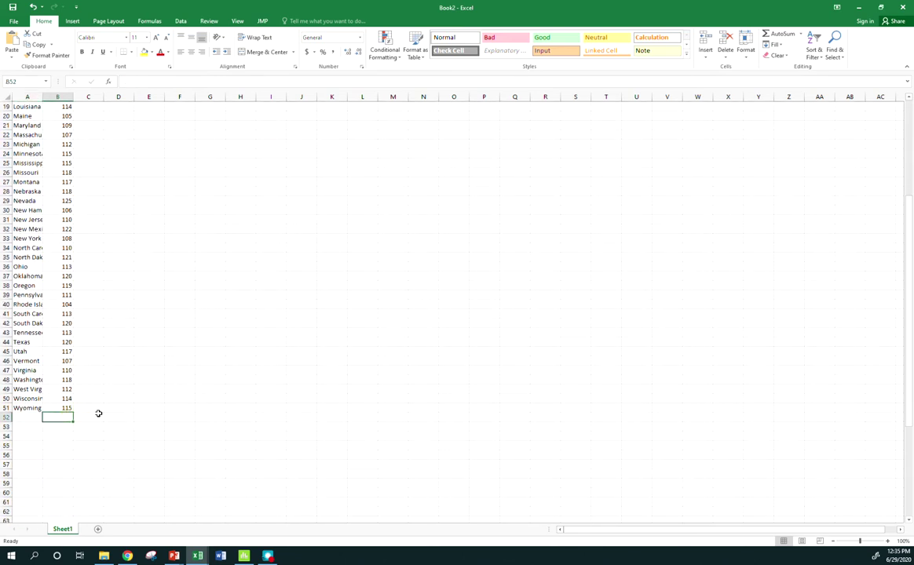
type("=sum(")
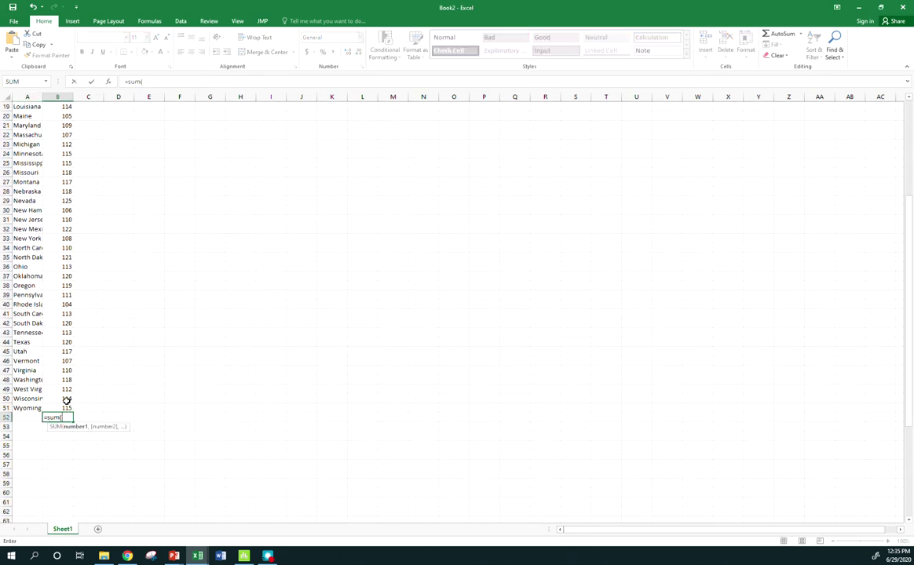
left_click_drag(67, 401, 58, 116)
key("Return")
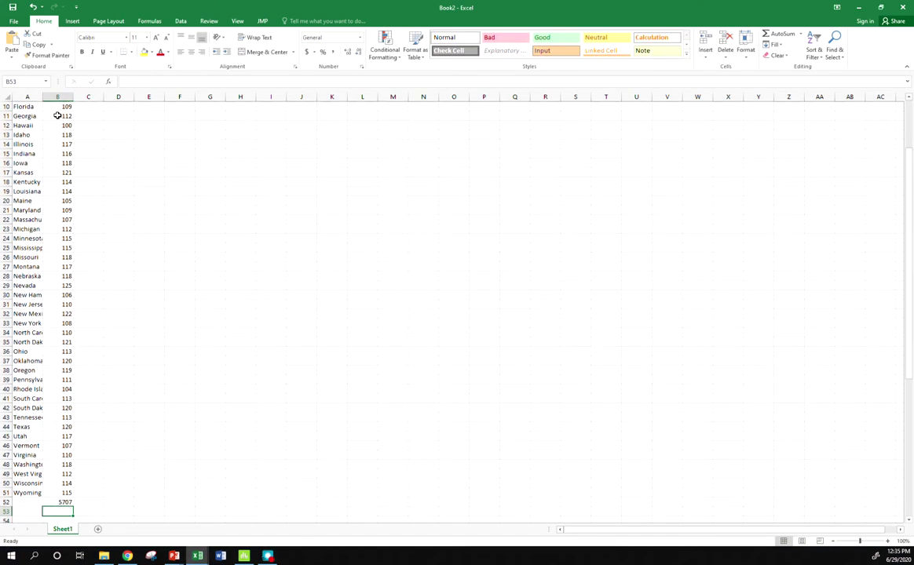
Count the high temperature values in B2:B51 with a COUNT formula in cell B53
type("=")
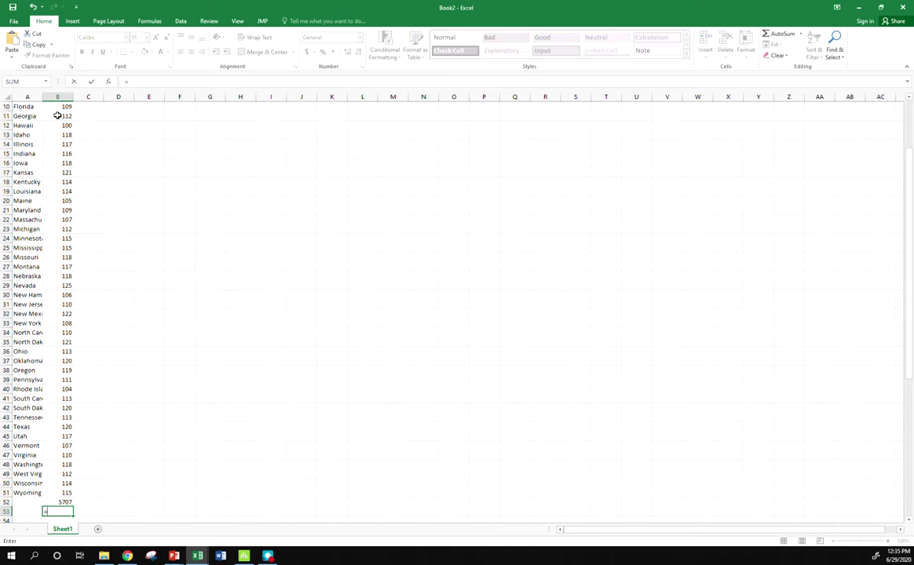
type("count(")
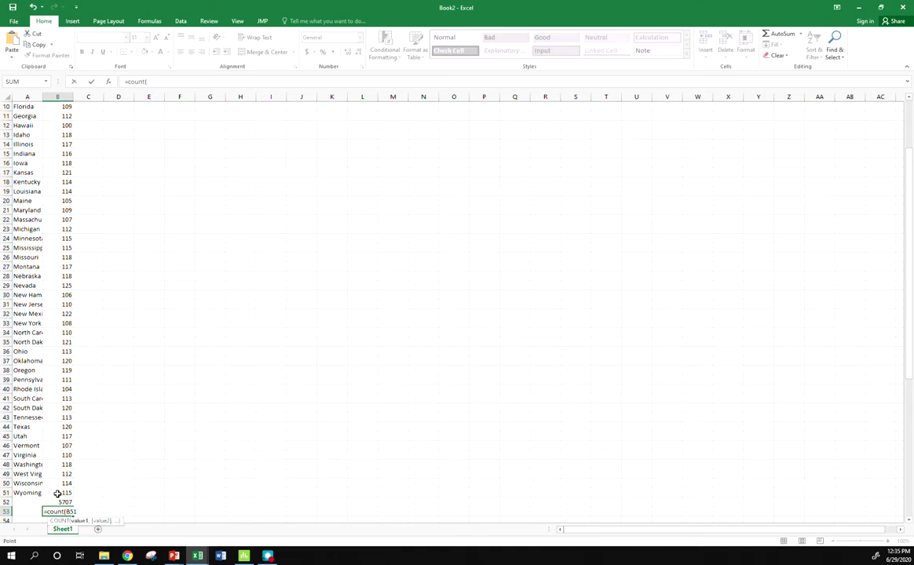
left_click_drag(64, 492, 58, 110)
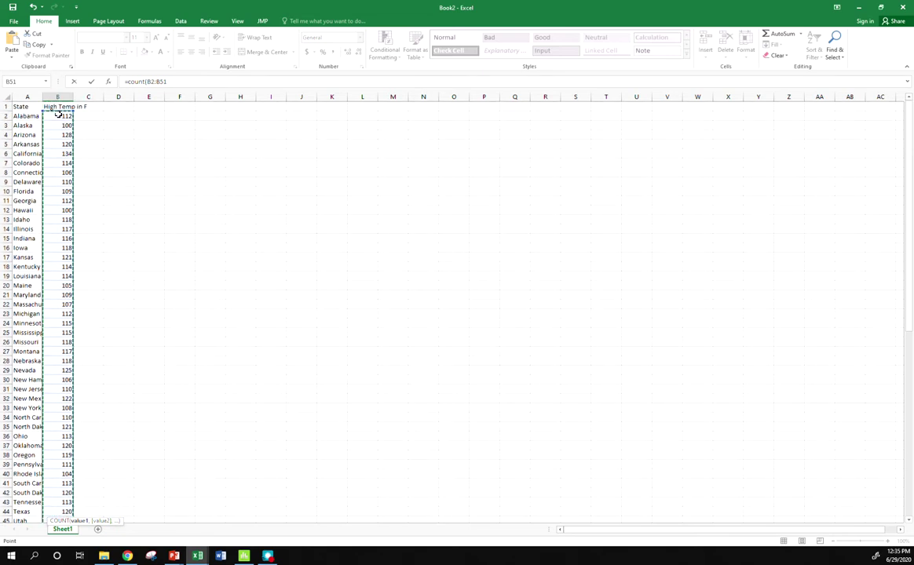
key("Return")
Calculate the mean in cell B54 by dividing the sum by the count with =B52/B53
scroll(121, 466, "down", 3)
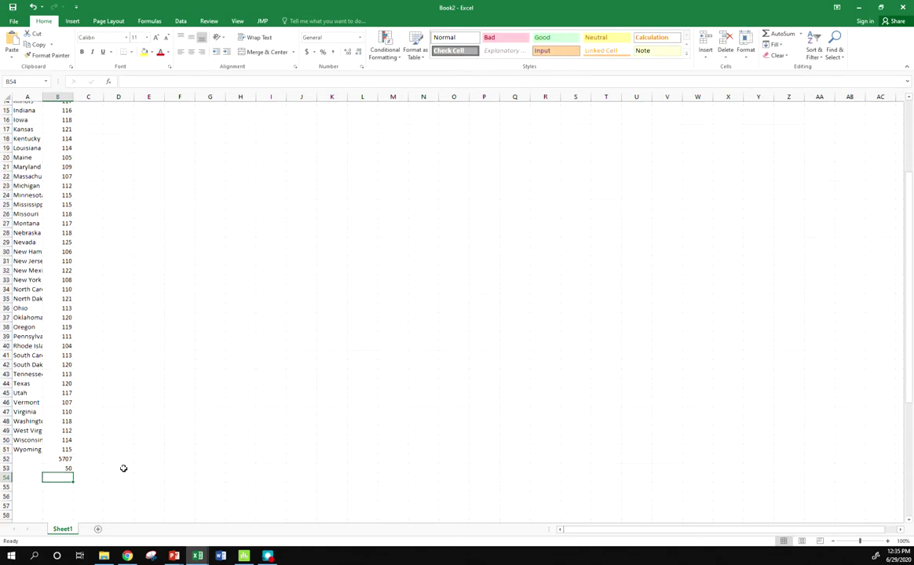
type("=")
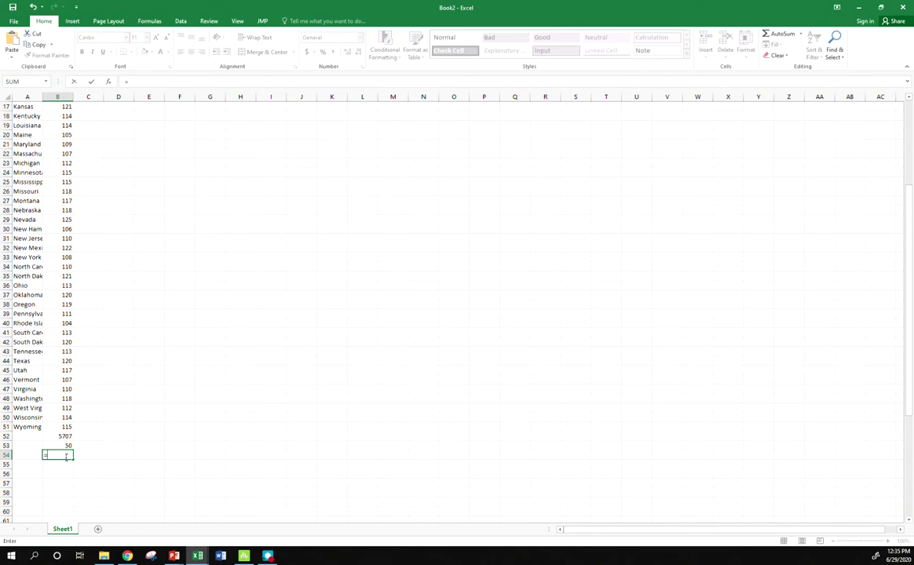
left_click(67, 436)
type("/")
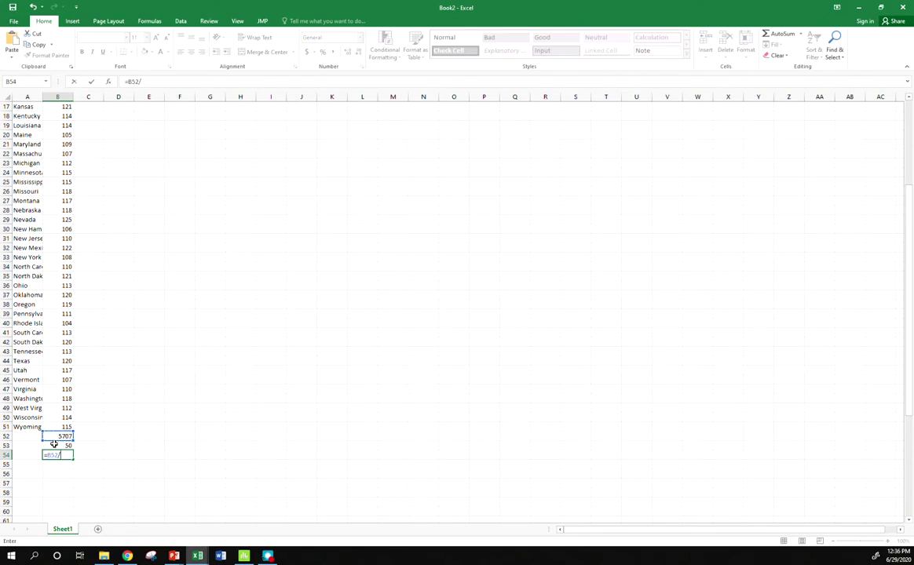
left_click(53, 443)
key("ctrl+Return")
key("Return")
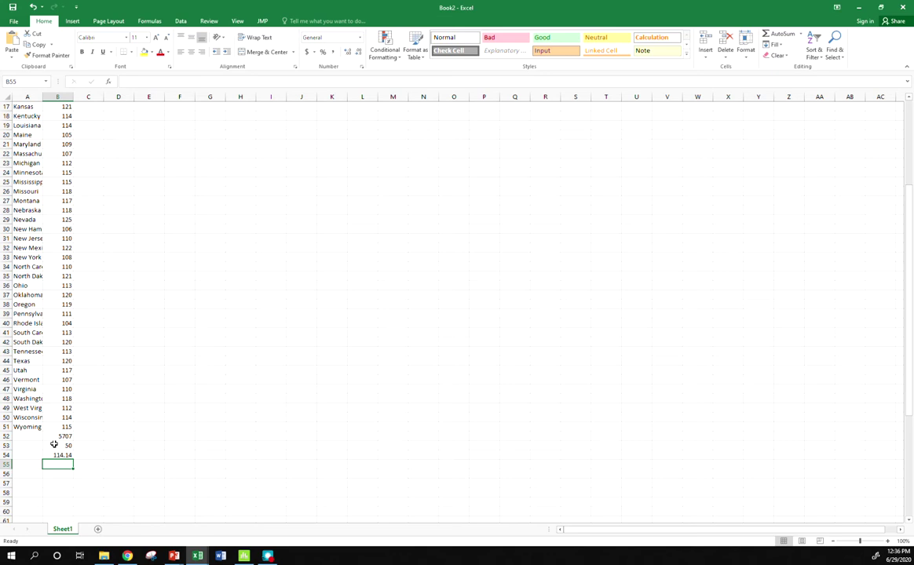
Calculate the mean of B2:B51 with an AVERAGE formula in cell C54 and compare it with the manual calculation in B54
key("Right")
key("Up")
type("=average(")
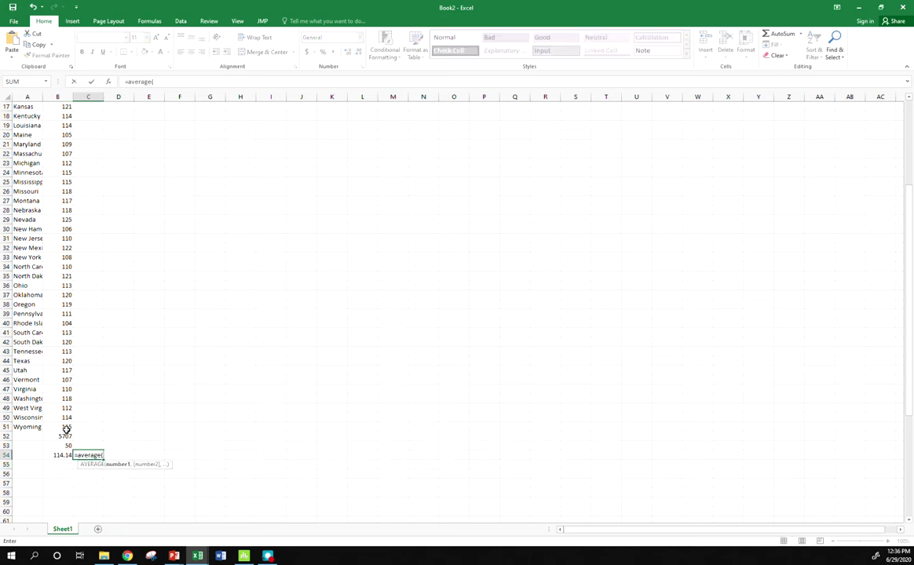
left_click_drag(67, 428, 55, 117)
key("Return")
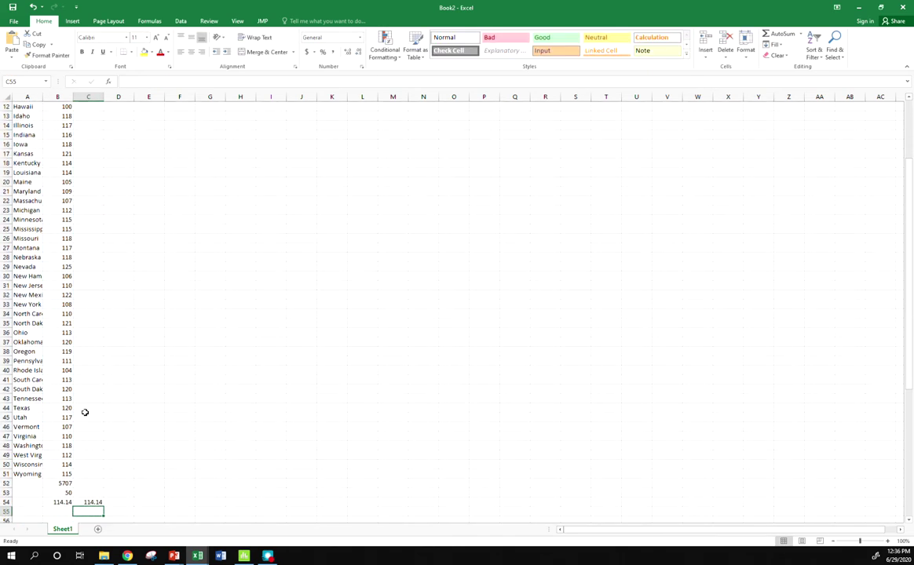
left_click(48, 502)
left_click(82, 503)
left_click(60, 503)
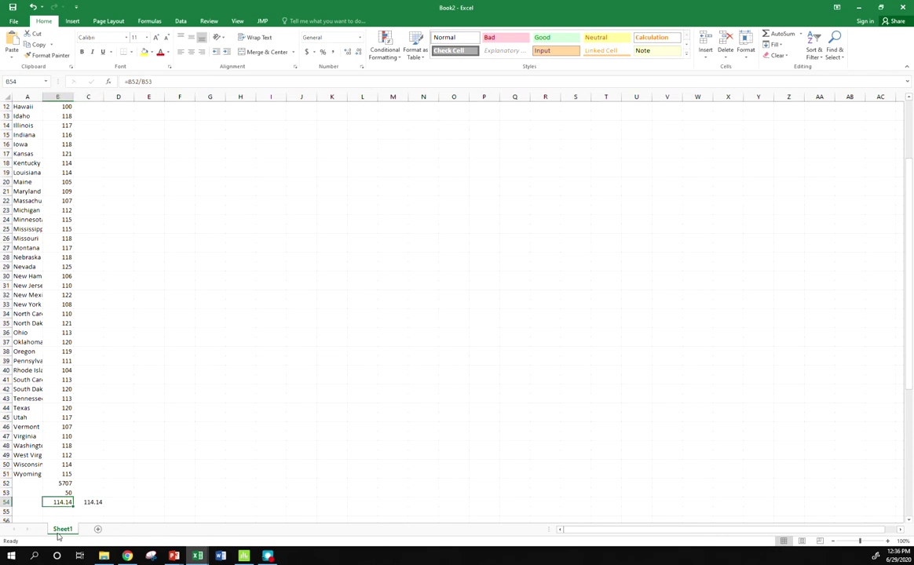
Clear the sum, count and mean formulas from cells B52:C54
scroll(57, 464, "down", 2)
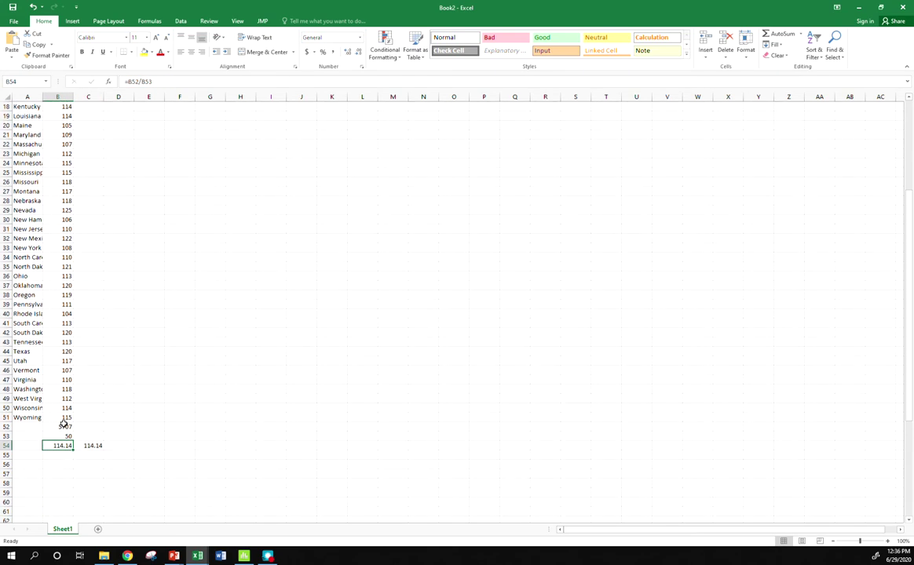
left_click_drag(63, 427, 86, 445)
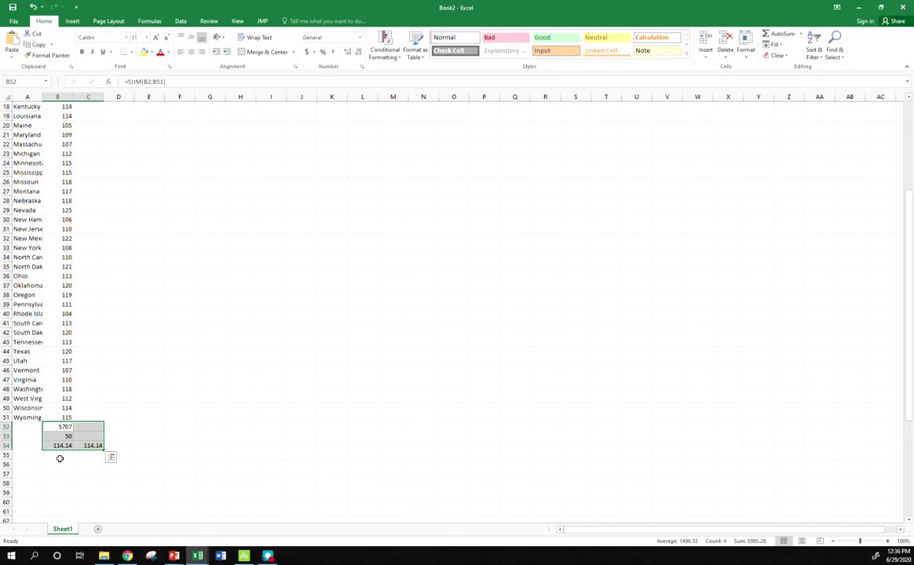
left_click(62, 457)
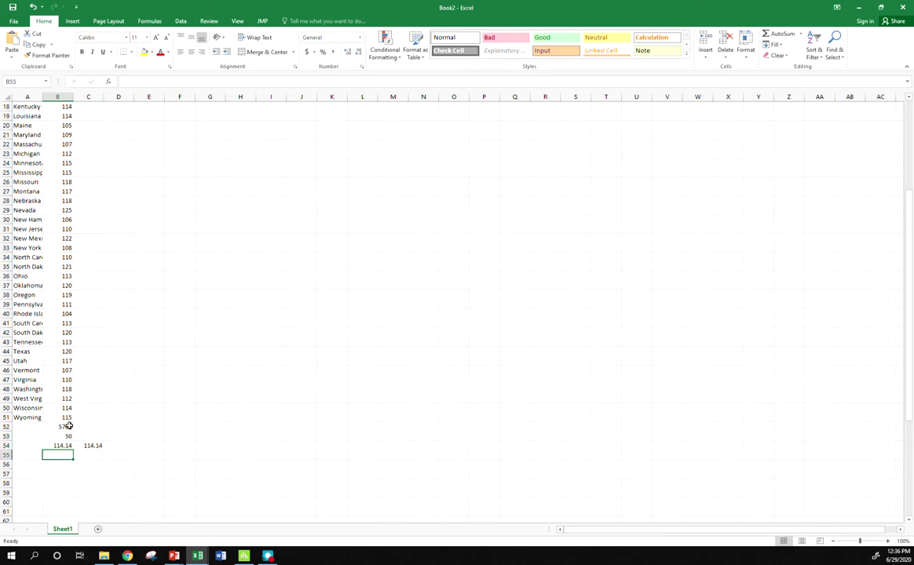
left_click(63, 426)
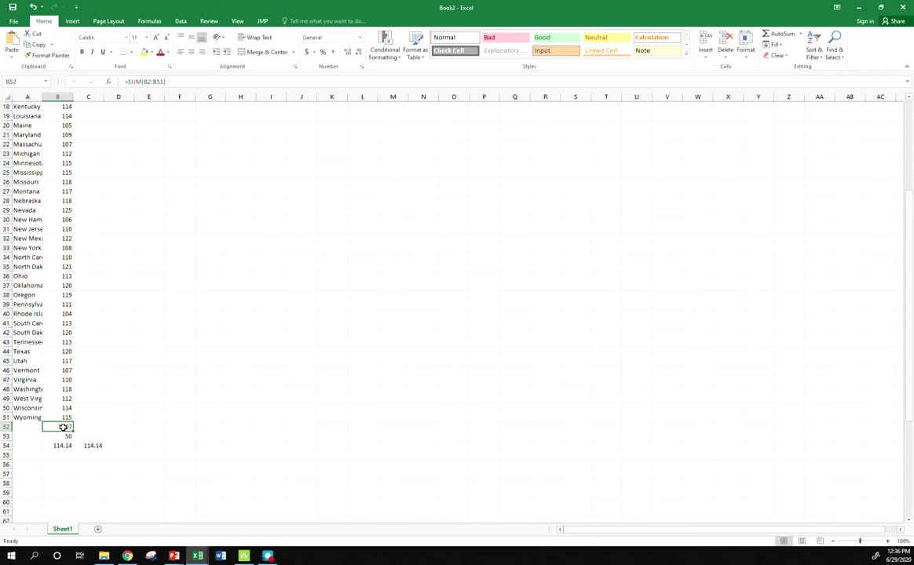
left_click_drag(63, 428, 90, 446)
key("Delete")
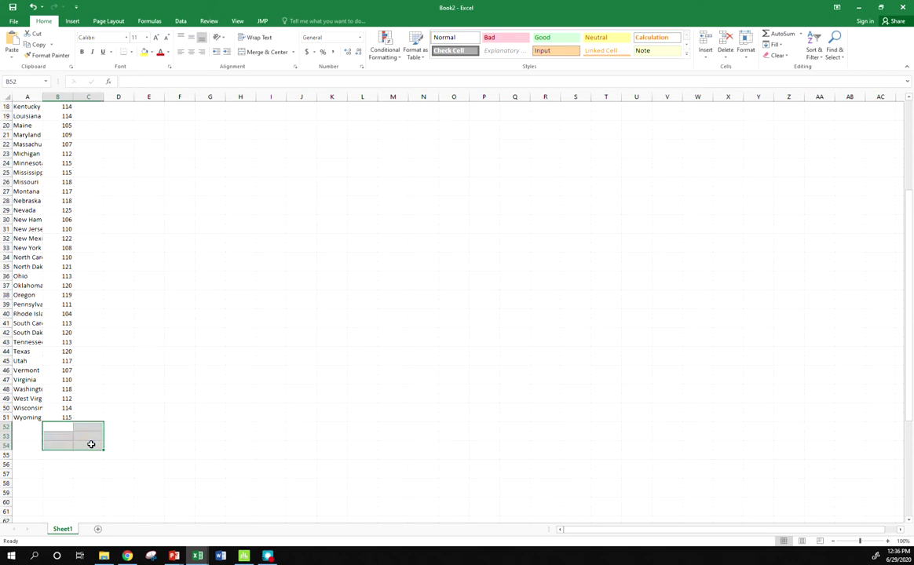
left_click(178, 437)
Sort the data by High Temp in F from smallest to largest, keeping each state with its temperature, and review the sorted values
scroll(167, 470, "up", 6)
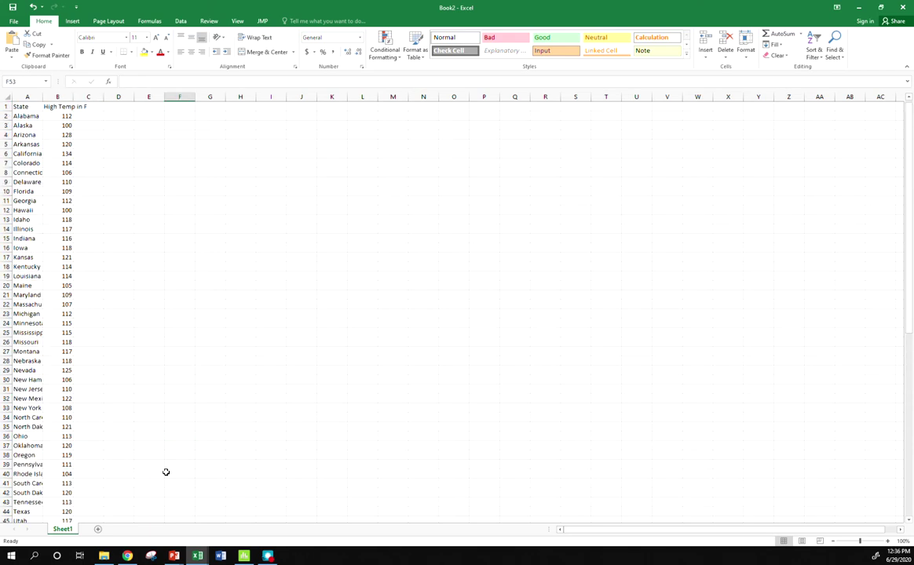
left_click(55, 96)
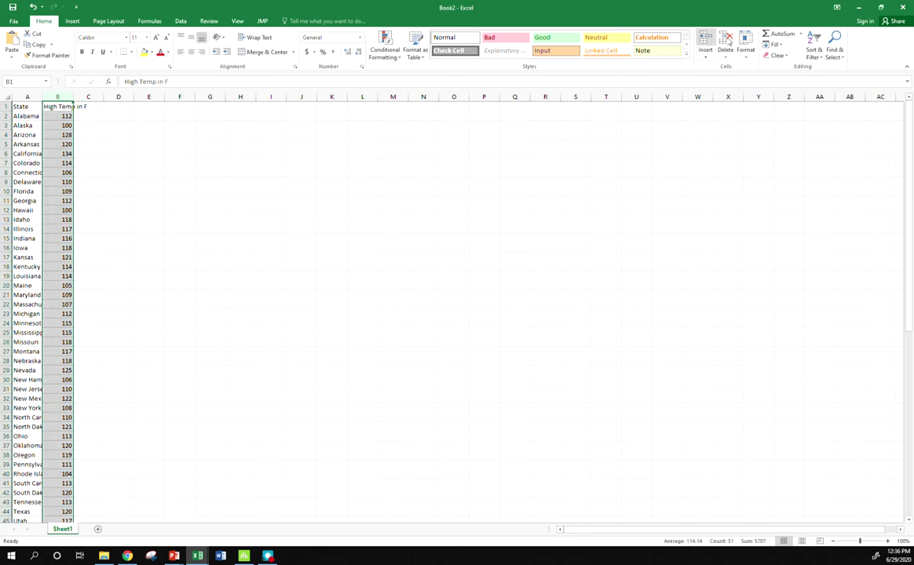
left_click(816, 61)
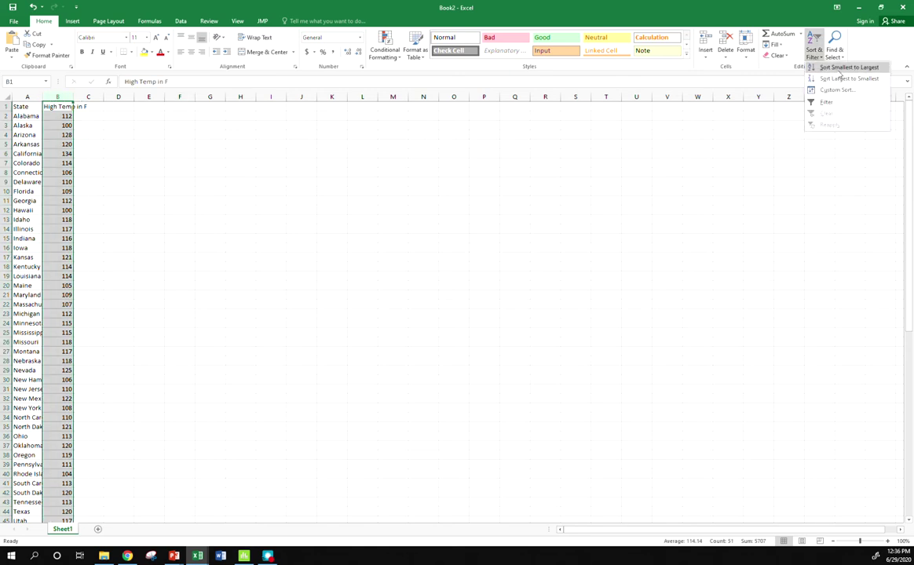
left_click(824, 68)
left_click(345, 267)
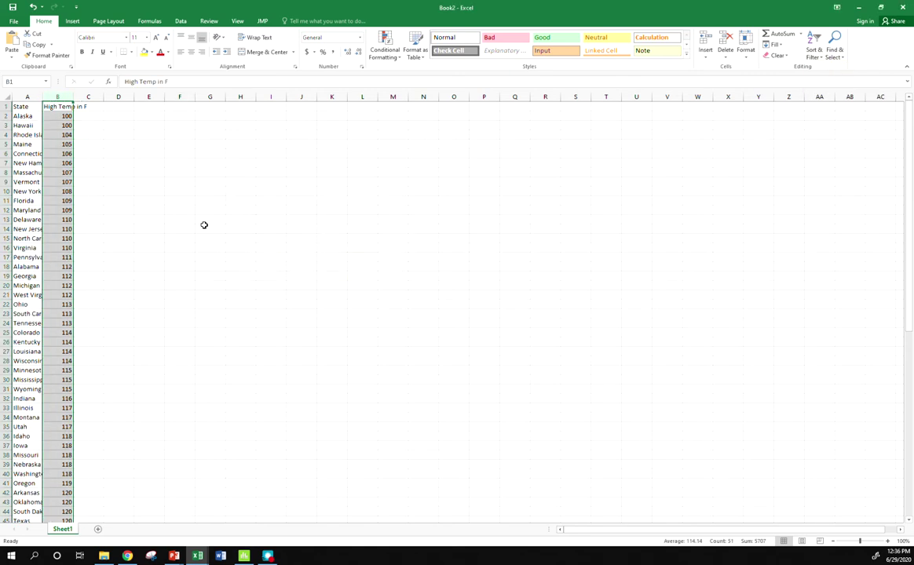
left_click(35, 134)
left_click(59, 116)
scroll(74, 291, "down", 14)
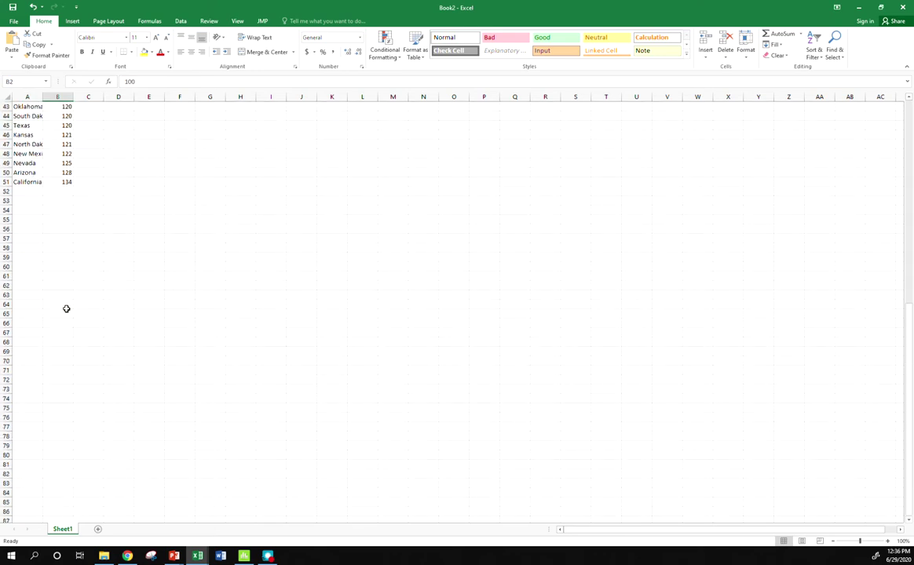
scroll(69, 314, "up", 10)
scroll(71, 313, "up", 4)
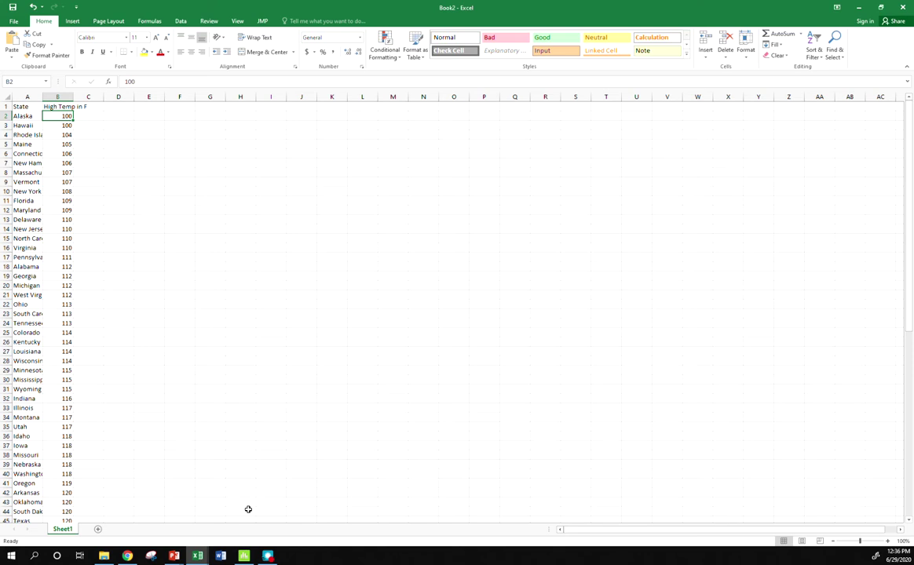
Switch to Minitab, create a stem-and-leaf display of High Temp in F, and highlight its column of cumulative counts
left_click(245, 557)
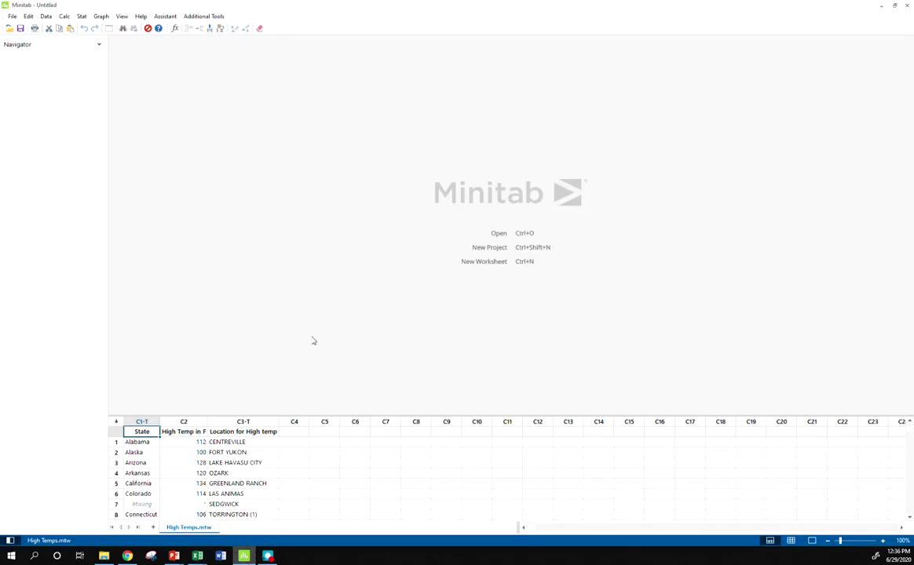
left_click(82, 17)
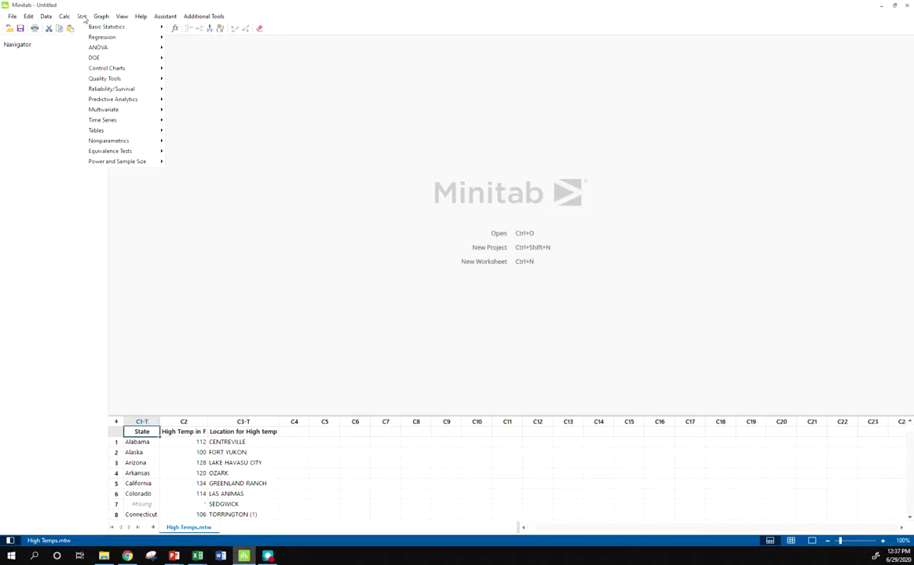
mouse_move(98, 20)
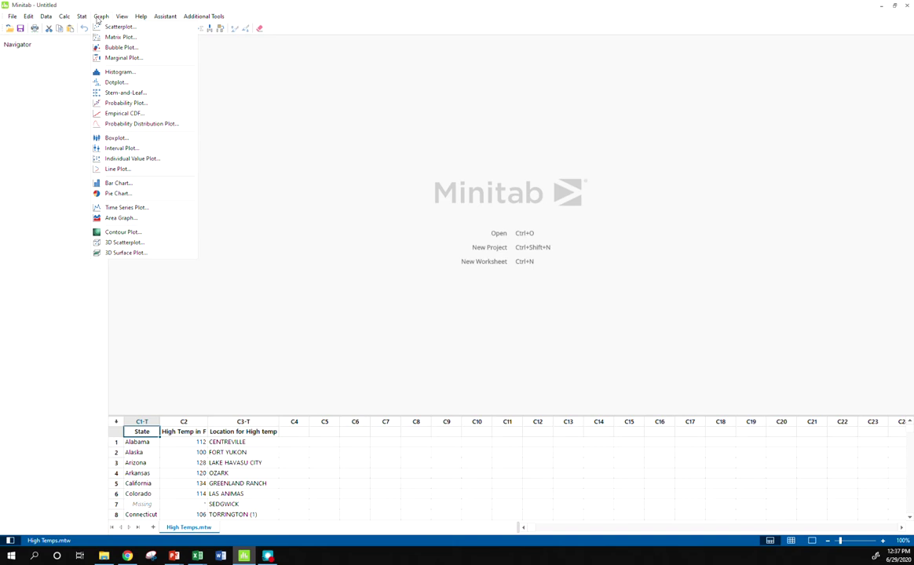
left_click(102, 93)
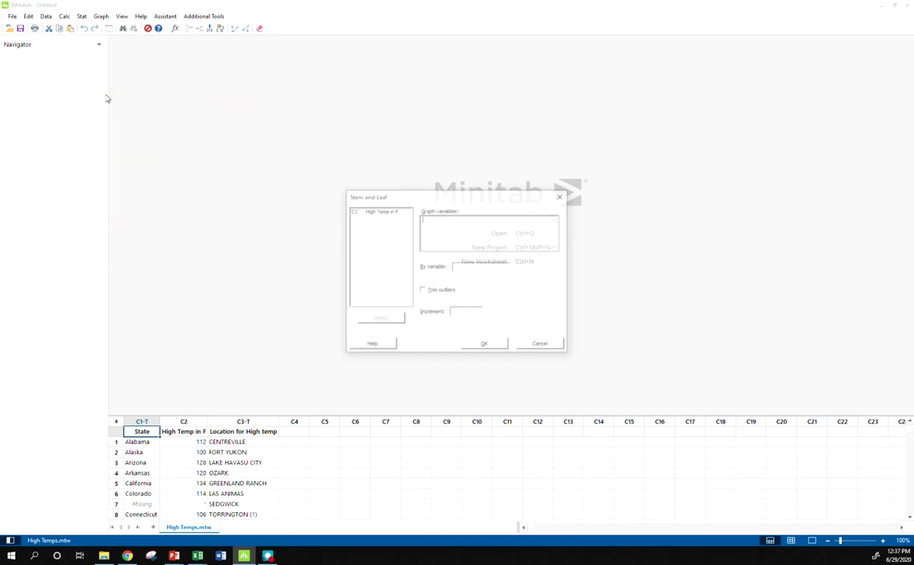
double_click(366, 212)
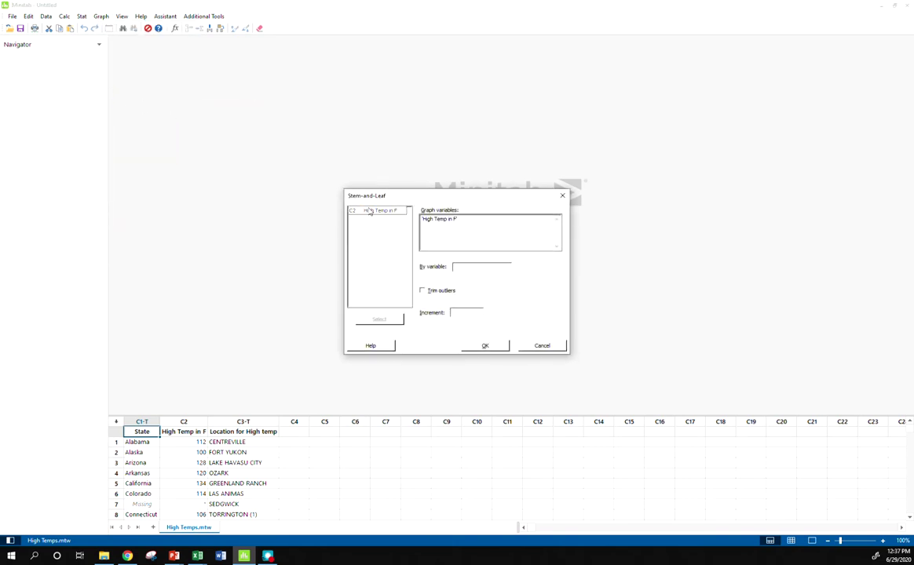
left_click(485, 346)
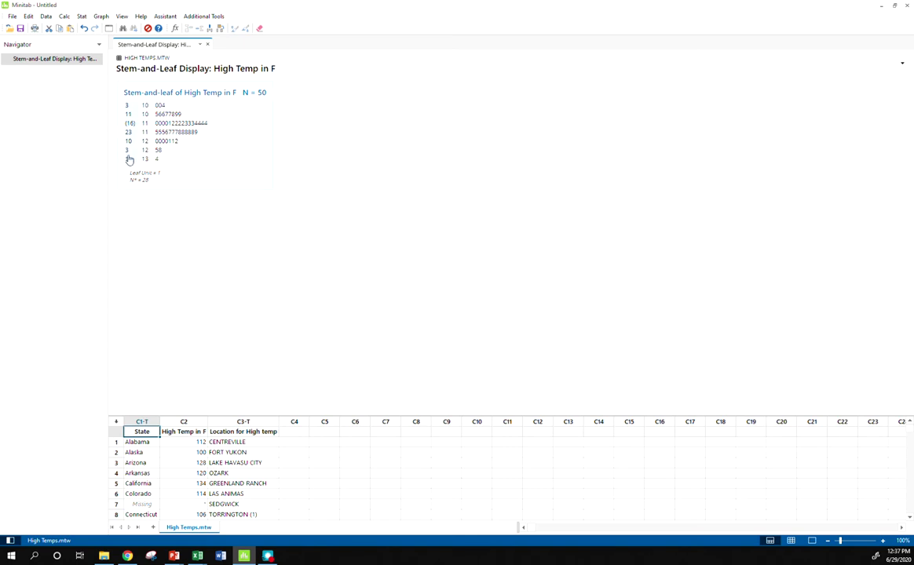
left_click(128, 141)
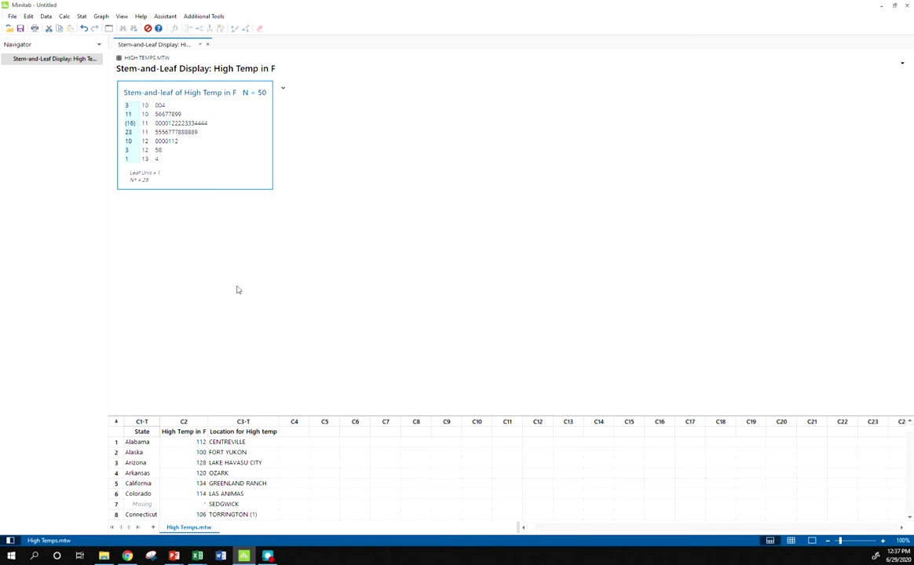
Switch to the Book2 workbook in Excel and look over the sorted high temperatures
left_click(186, 230)
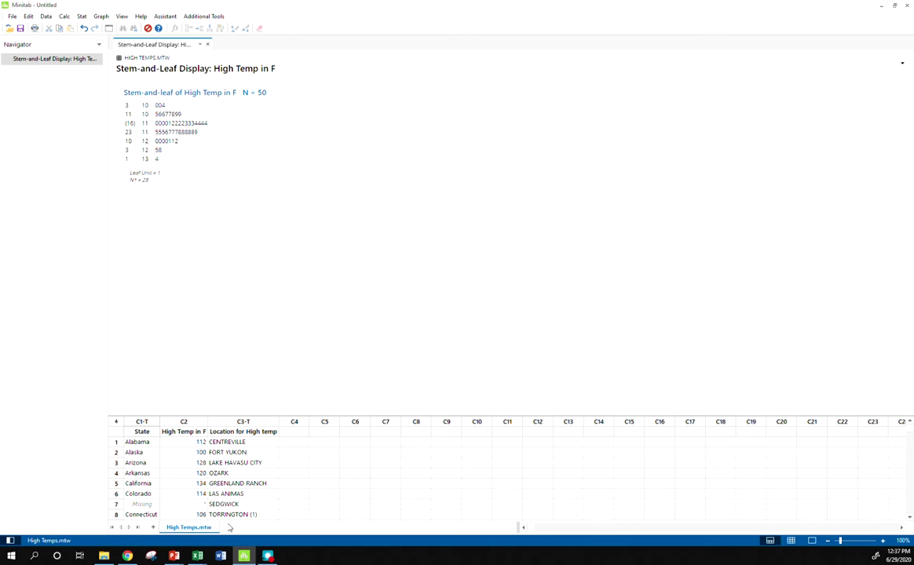
mouse_move(198, 555)
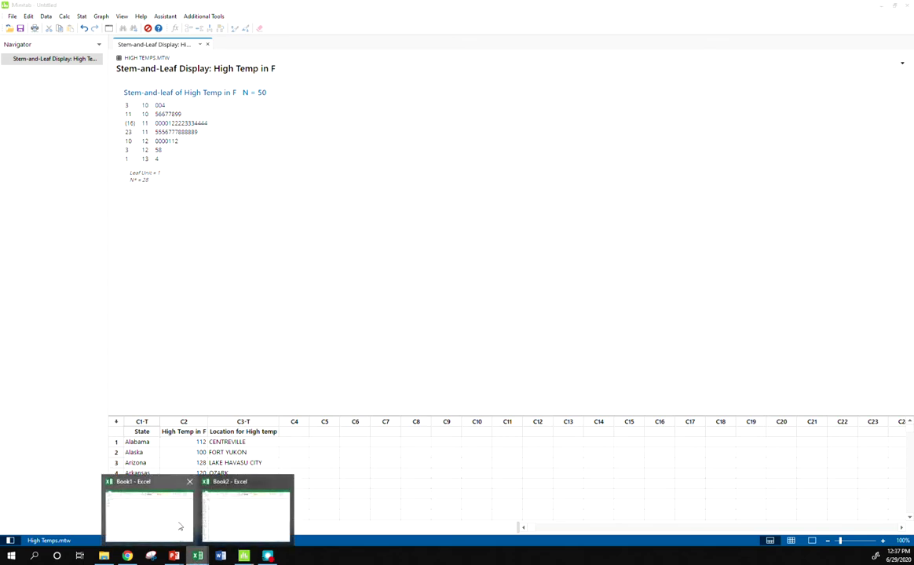
left_click(210, 527)
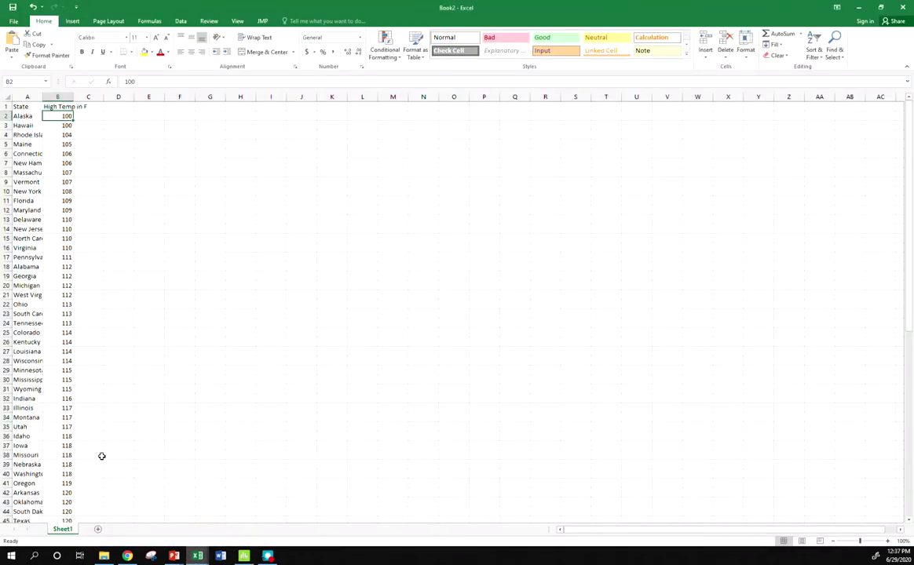
scroll(102, 456, "down", 2)
scroll(100, 442, "up", 2)
Calculate the median of the high temperatures in B2:B51 with a MEDIAN formula in cell C2 and check its result
left_click(95, 115)
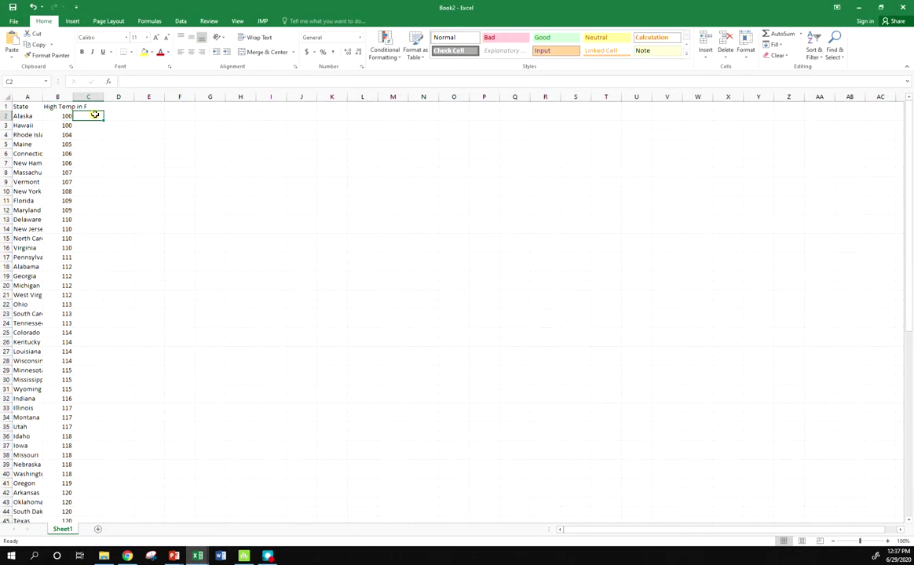
type("=medi")
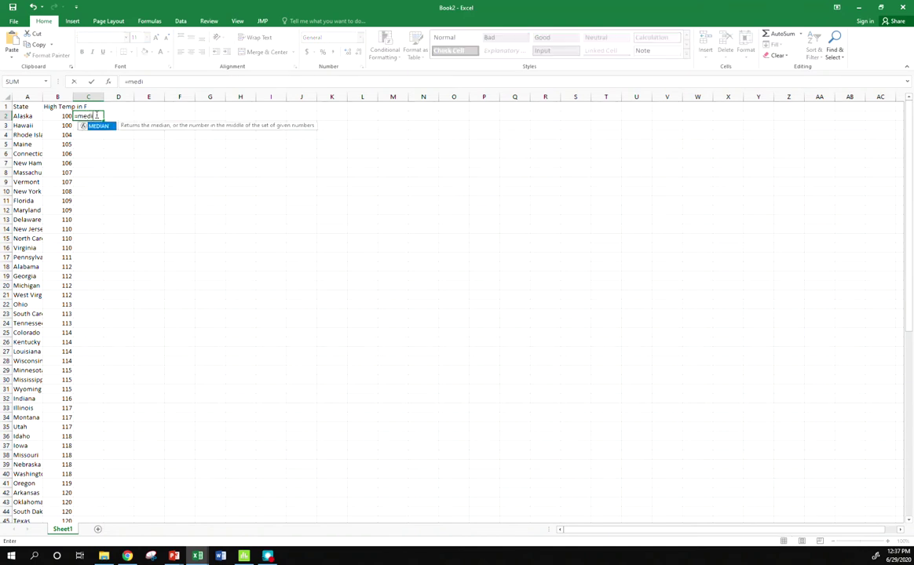
type("an(")
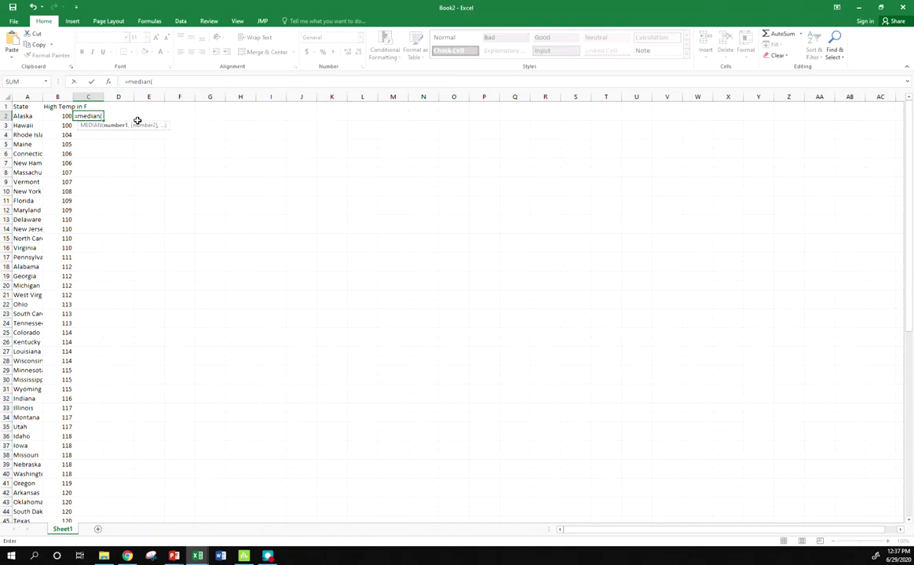
left_click_drag(63, 115, 57, 503)
type(")")
key("Return")
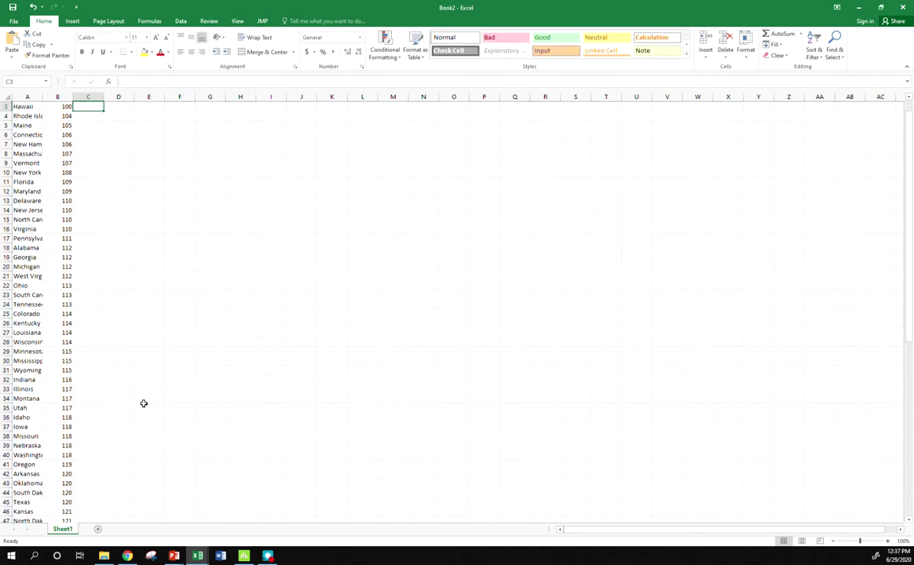
scroll(142, 293, "up", 1)
left_click(84, 115)
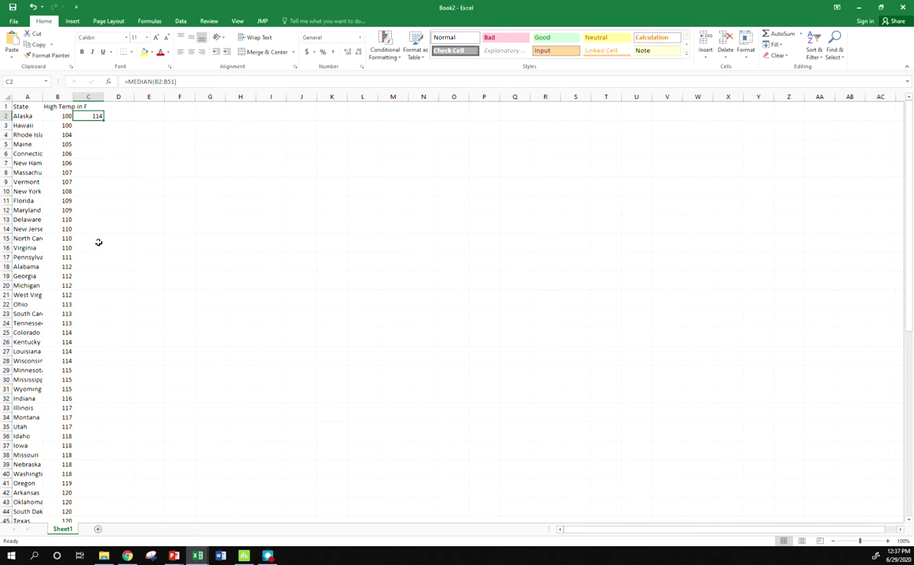
Calculate the mode of B2:B51 with a MODE.SNGL formula in cell C3 and check its result
left_click(93, 126)
type("=mode")
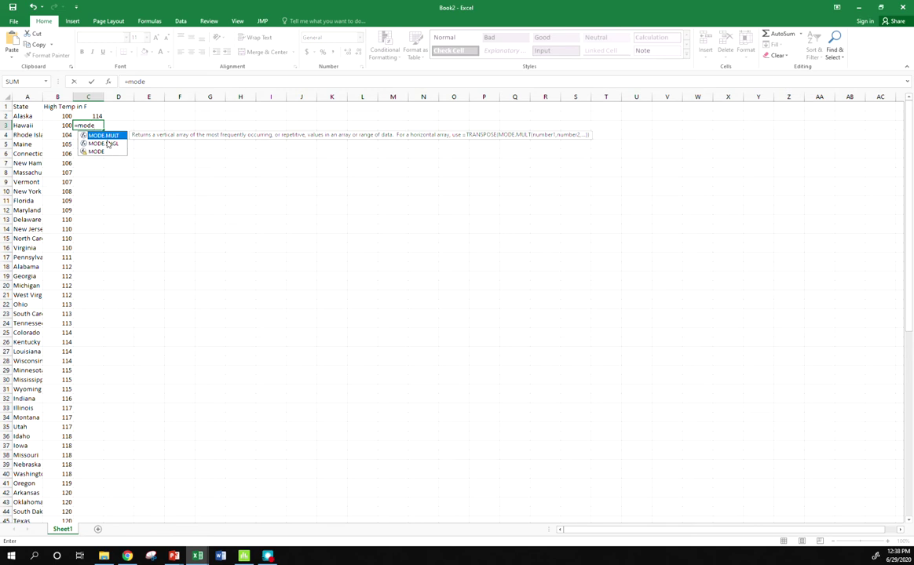
double_click(110, 144)
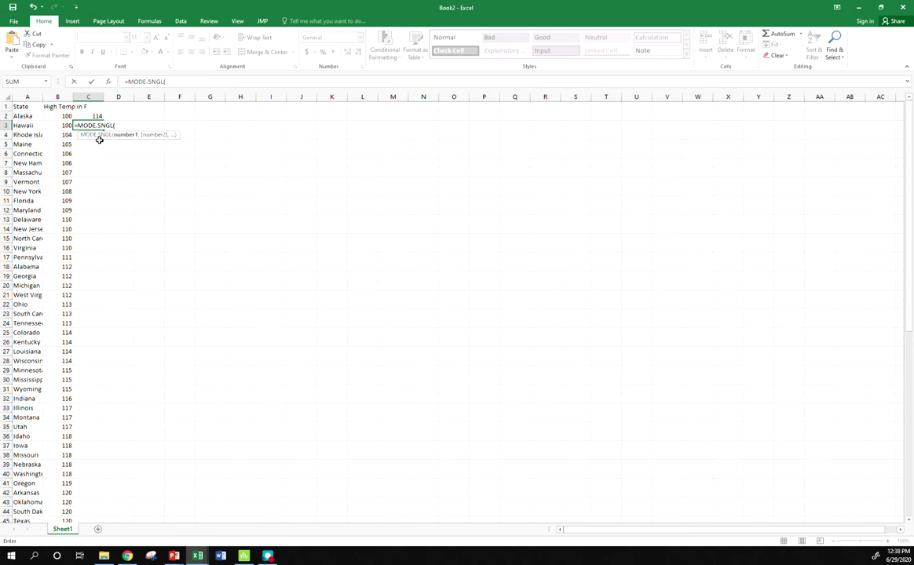
left_click_drag(67, 115, 58, 505)
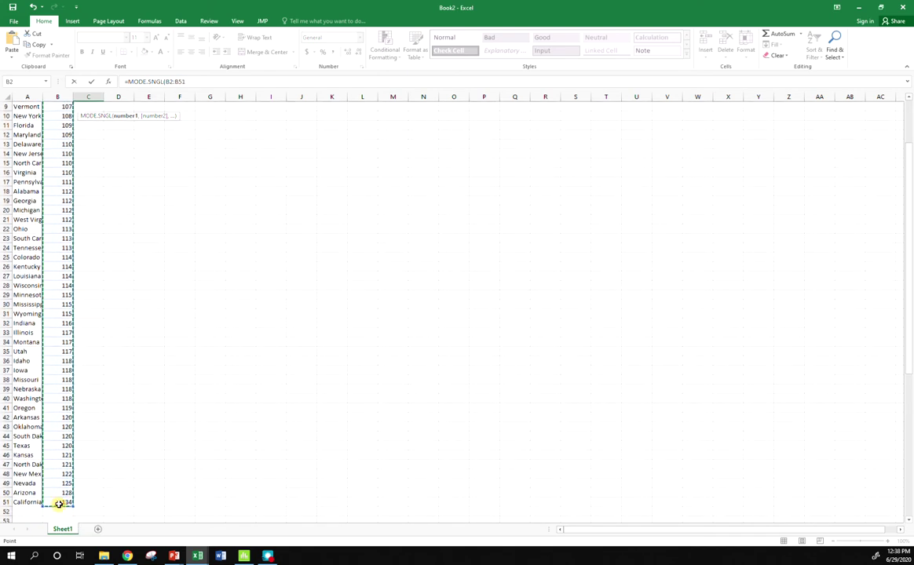
key("ctrl+Return")
key("Return")
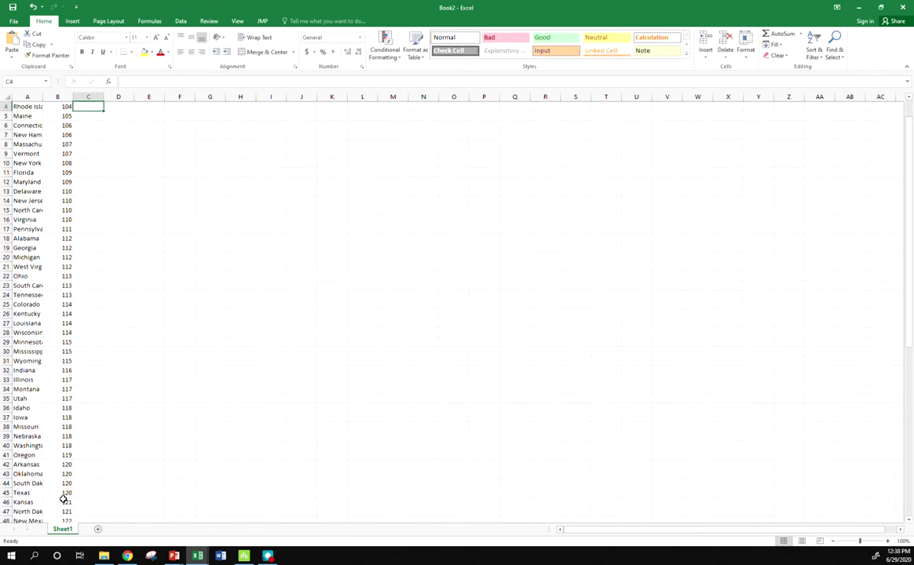
scroll(86, 409, "up", 1)
left_click(96, 126)
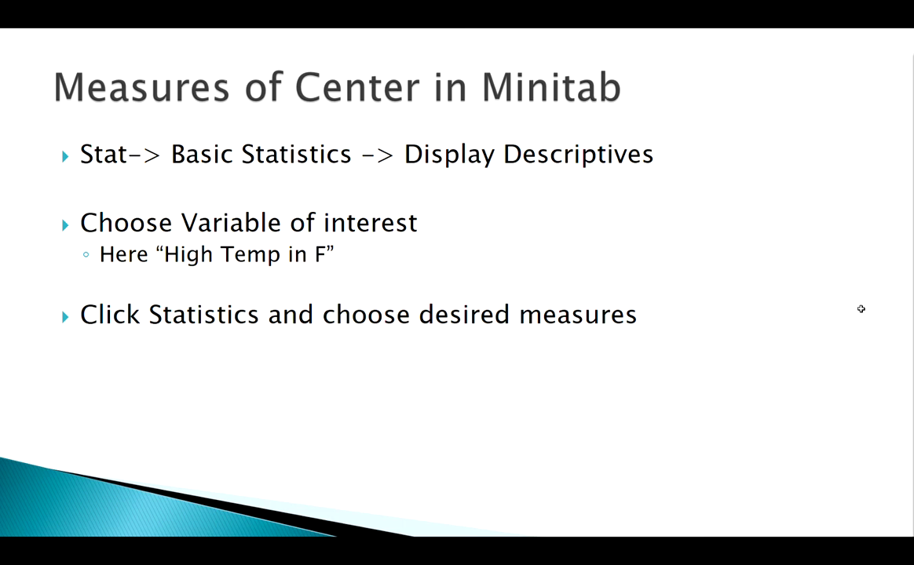
Switch to Minitab, start Display Descriptive Statistics with High Temp in F as the variable, and open its statistics choices
key("alt+Tab")
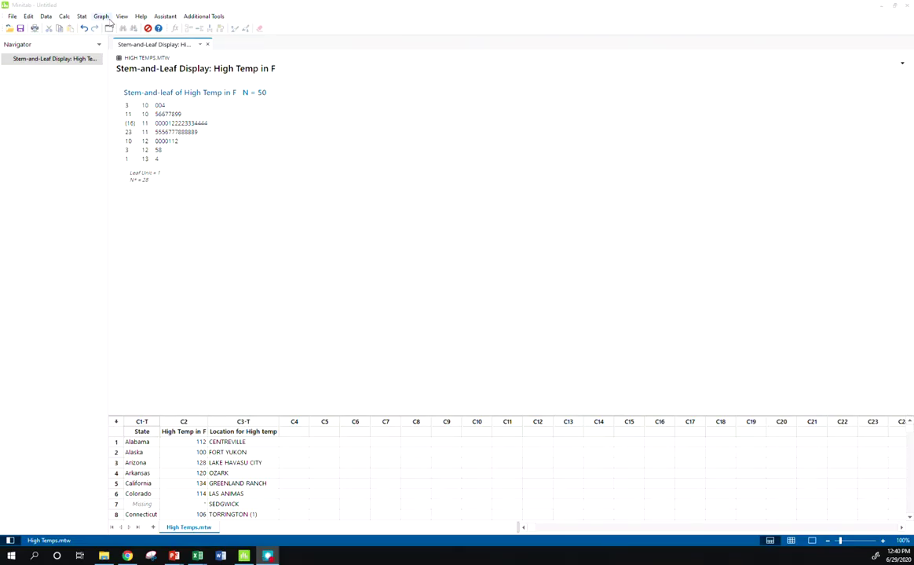
left_click(81, 15)
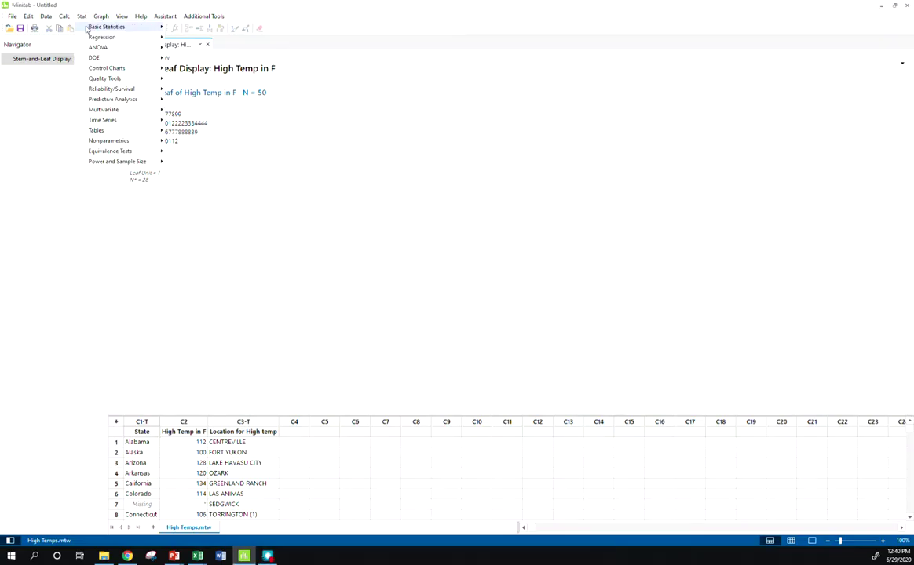
mouse_move(87, 29)
left_click(200, 27)
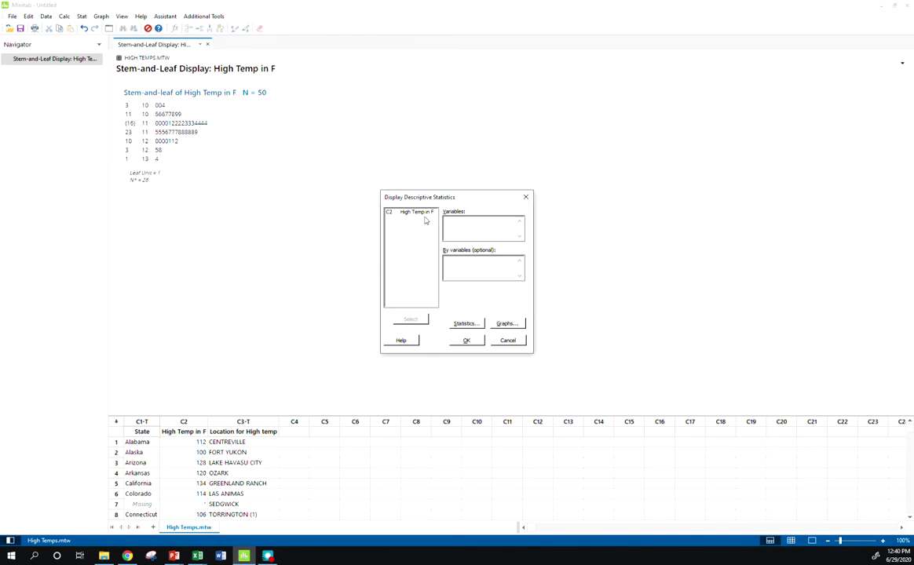
double_click(422, 214)
left_click(471, 325)
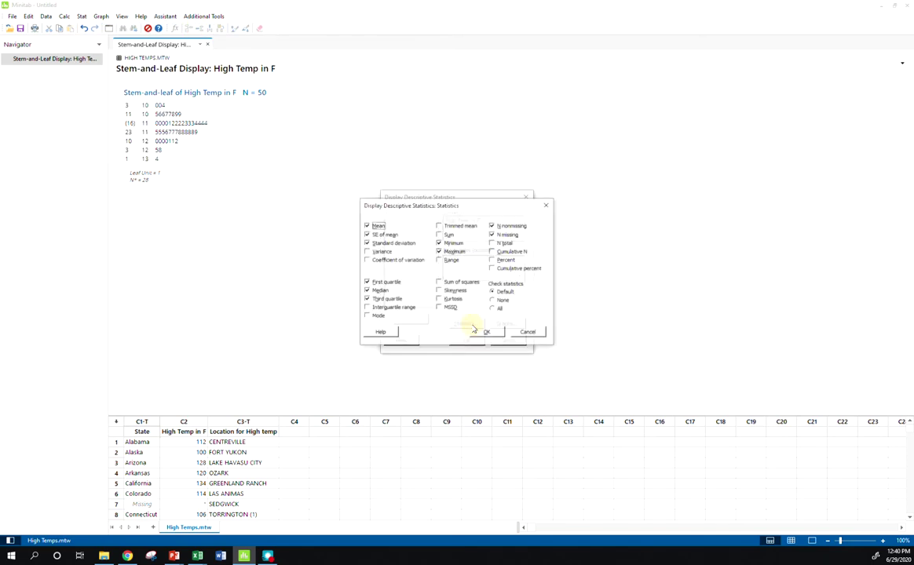
Clear the default statistics, choose only mean, median, mode, minimum and maximum, and generate the descriptive statistics
left_click(493, 300)
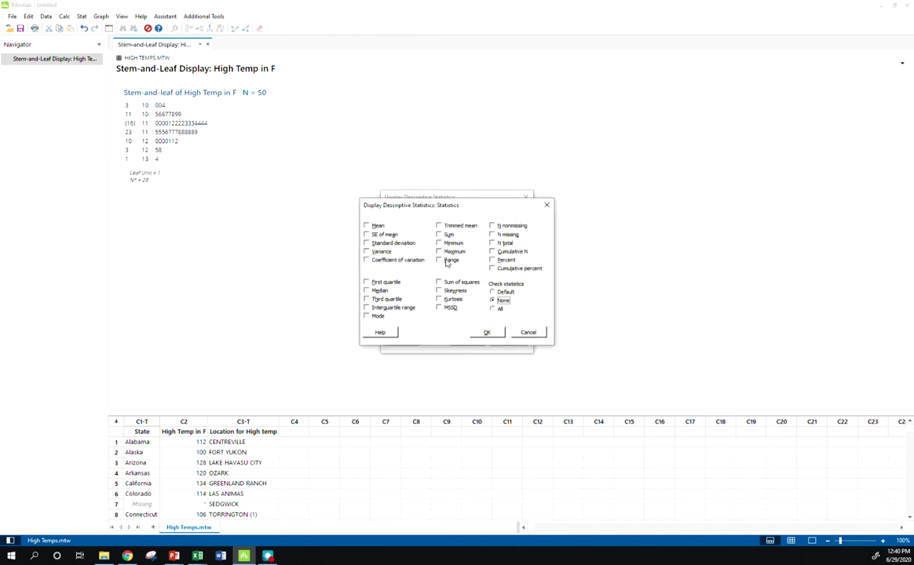
left_click(378, 290)
left_click(378, 225)
left_click(453, 243)
left_click(453, 252)
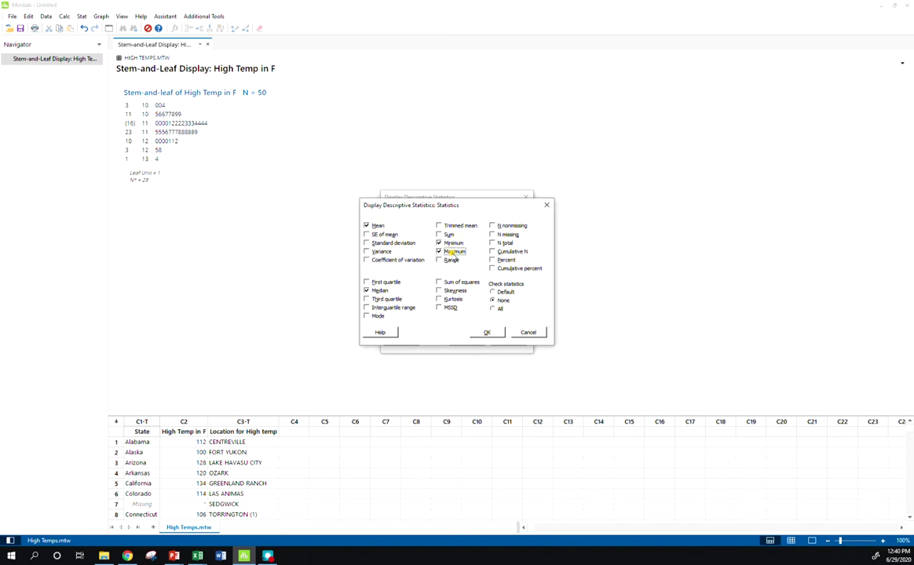
left_click(377, 316)
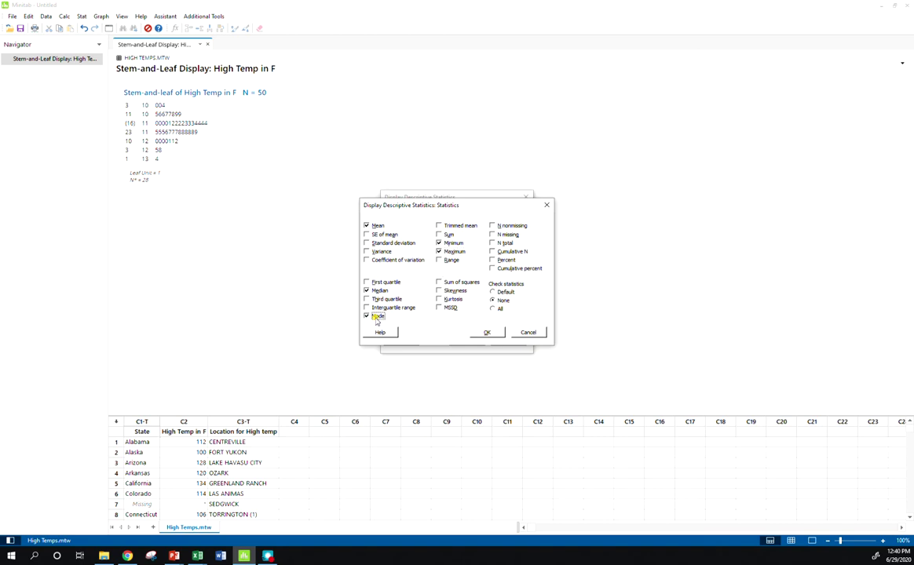
left_click(488, 333)
left_click(473, 341)
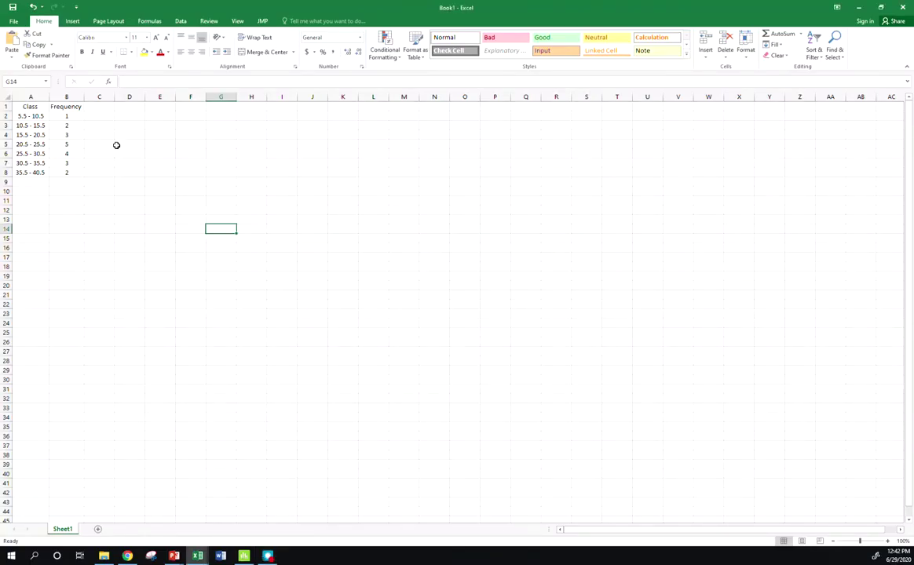
Total the class frequencies in B2:B8 with a SUM formula in cell B9
left_click(97, 115)
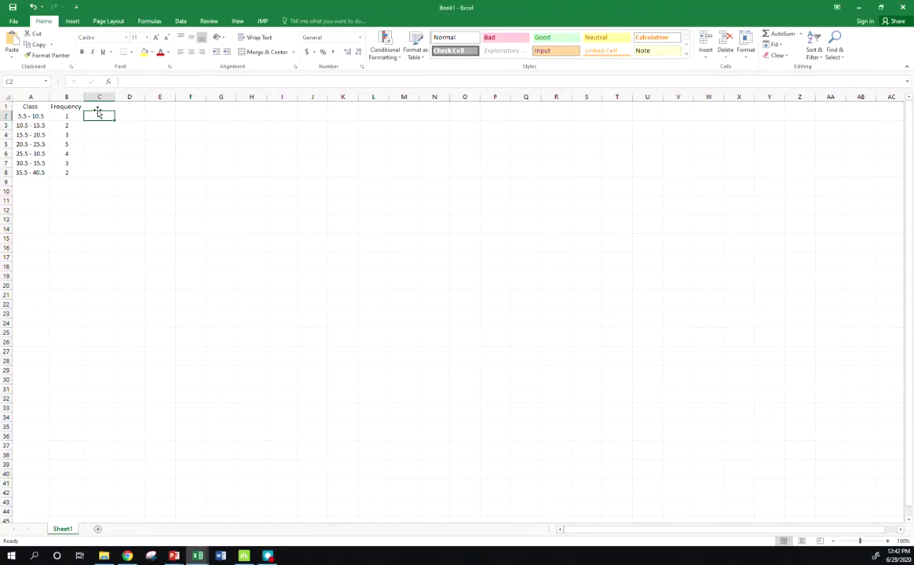
left_click(98, 106)
left_click(75, 182)
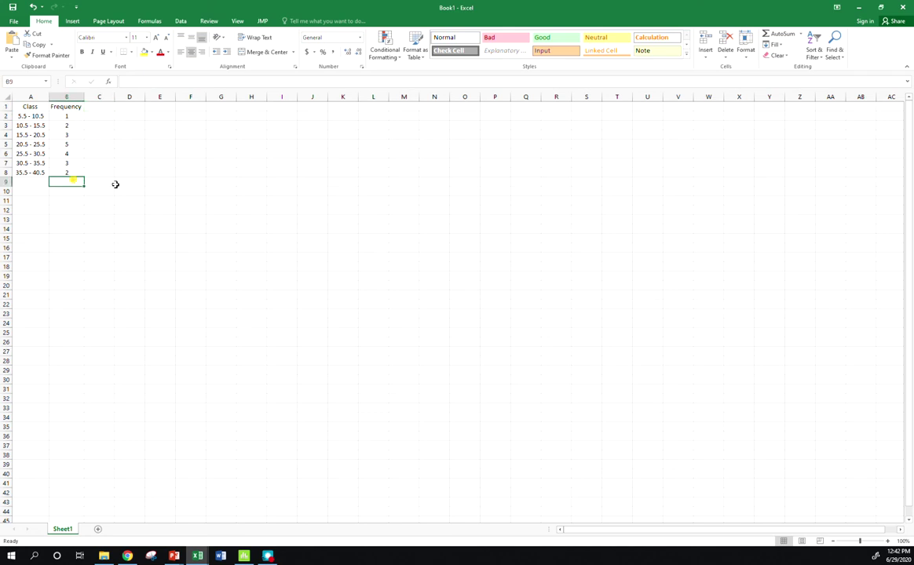
type("=sum(")
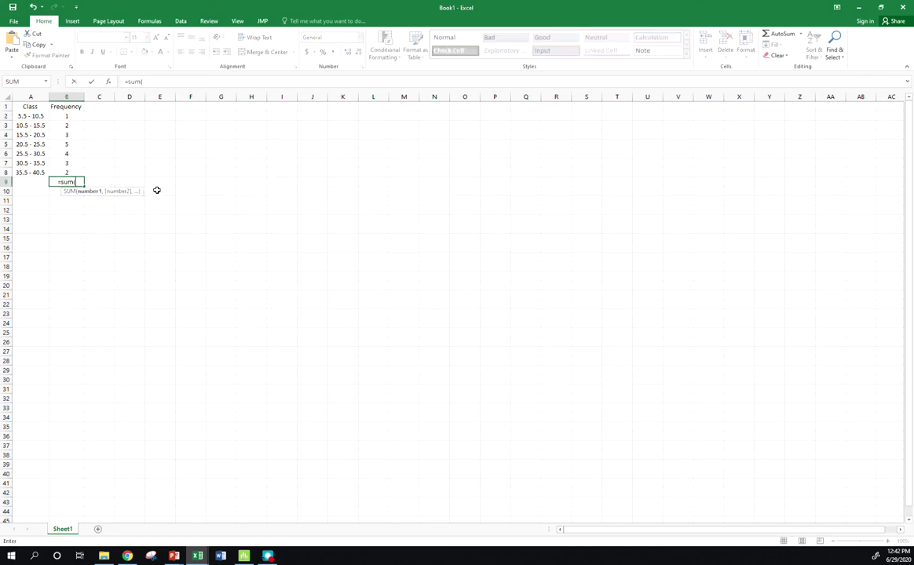
left_click(70, 116)
left_click_drag(70, 116, 72, 173)
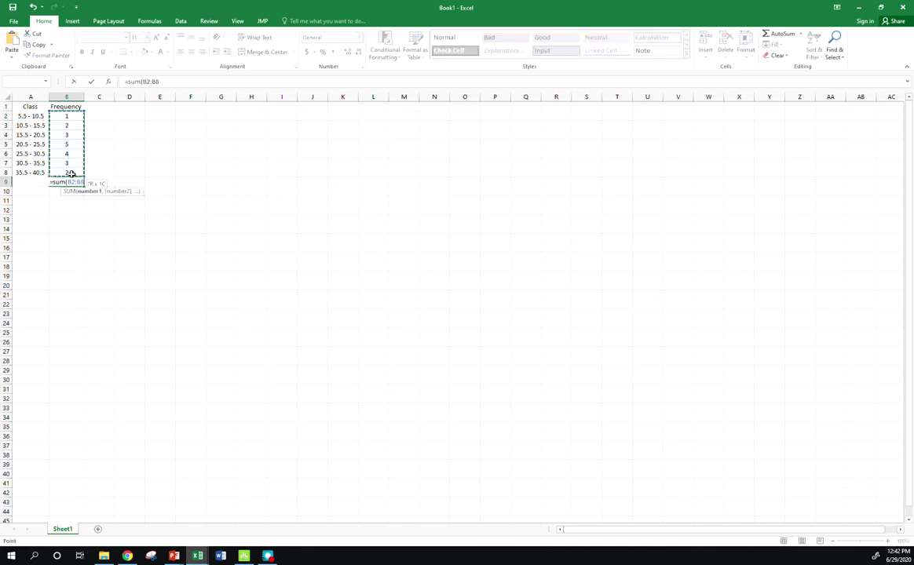
key("Return")
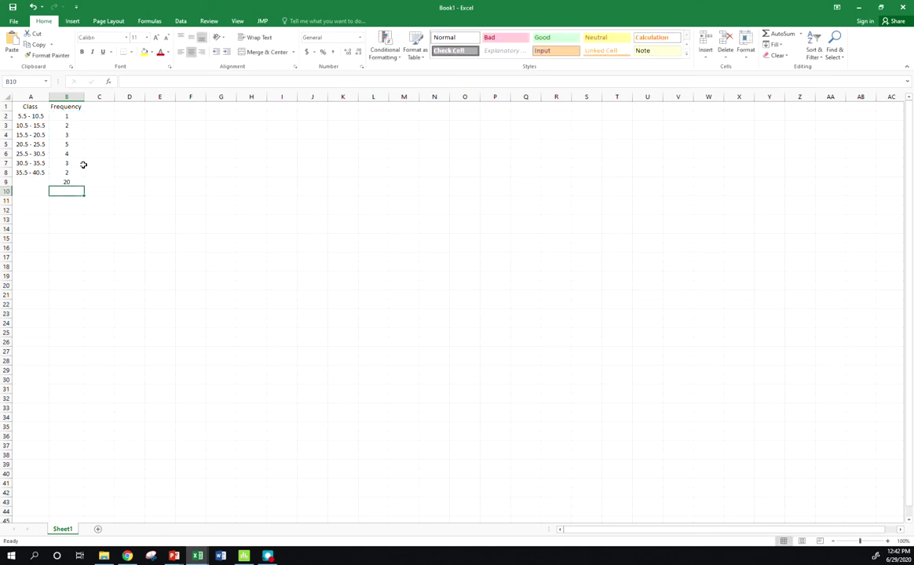
Check the text of the first class range, then insert a blank column between Class and Frequency
left_click(33, 115)
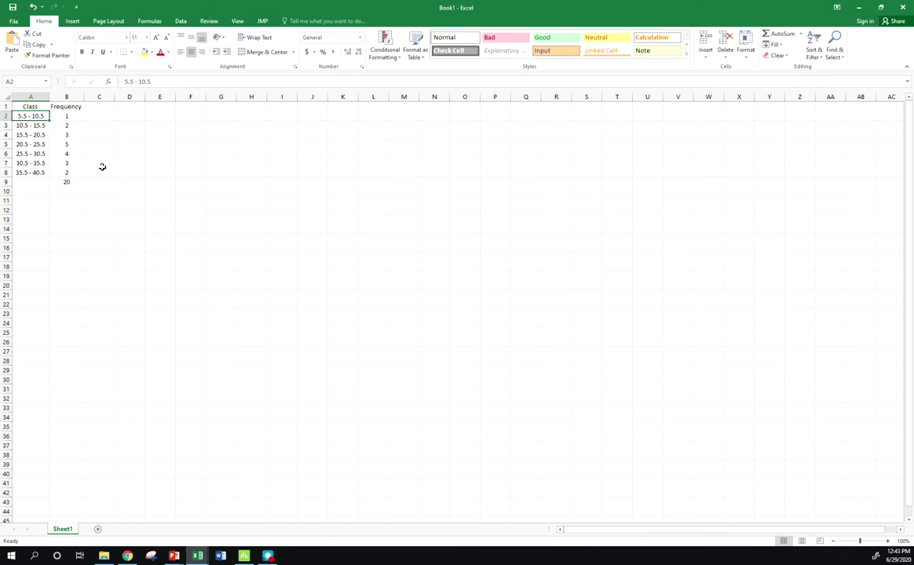
triple_click(142, 81)
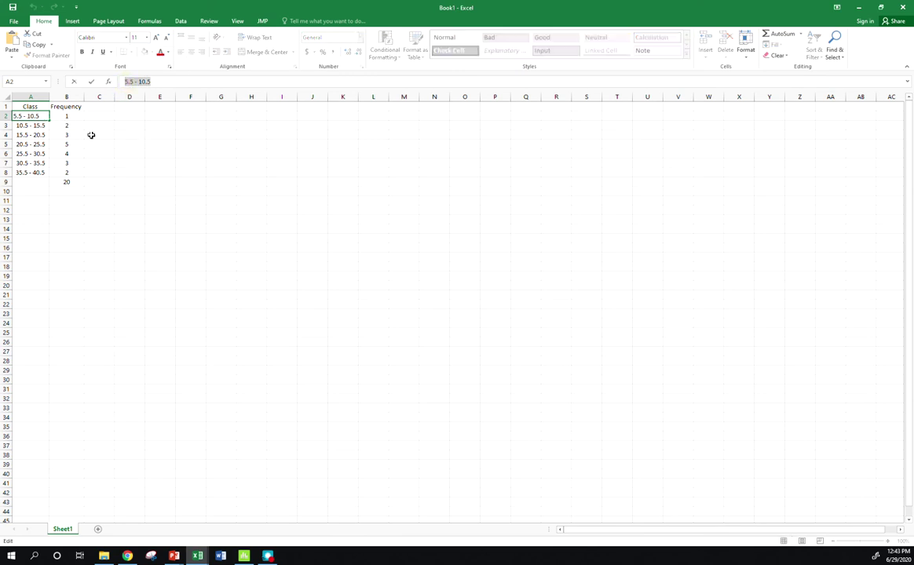
left_click(78, 97)
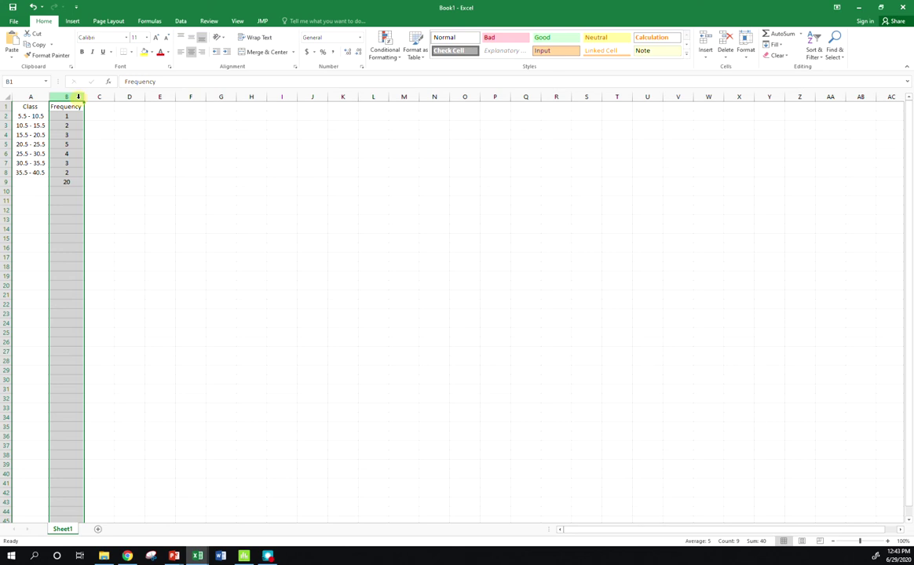
right_click(78, 96)
left_click(118, 166)
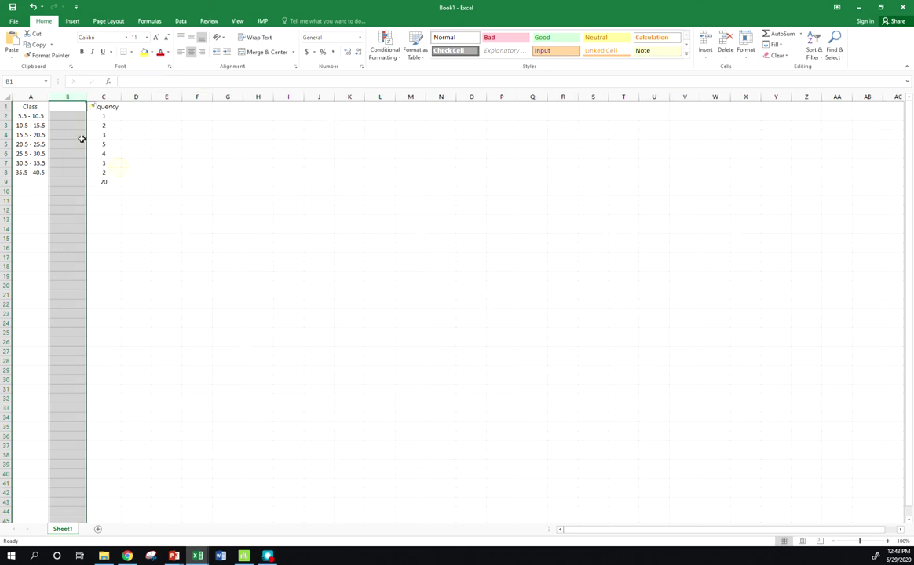
left_click(69, 115)
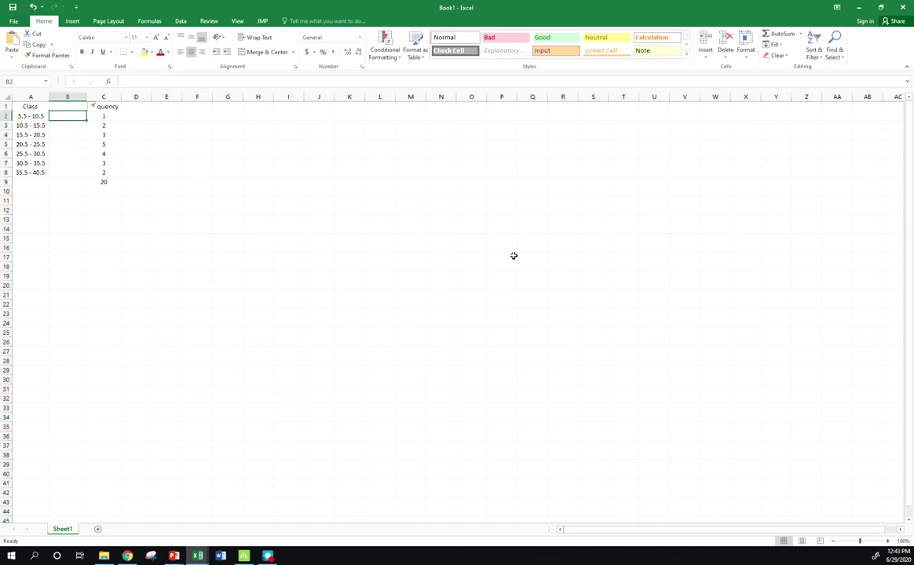
Split the class ranges in column A into two columns with Text to Columns, using a hyphen as the custom delimiter
key("ctrl+Home")
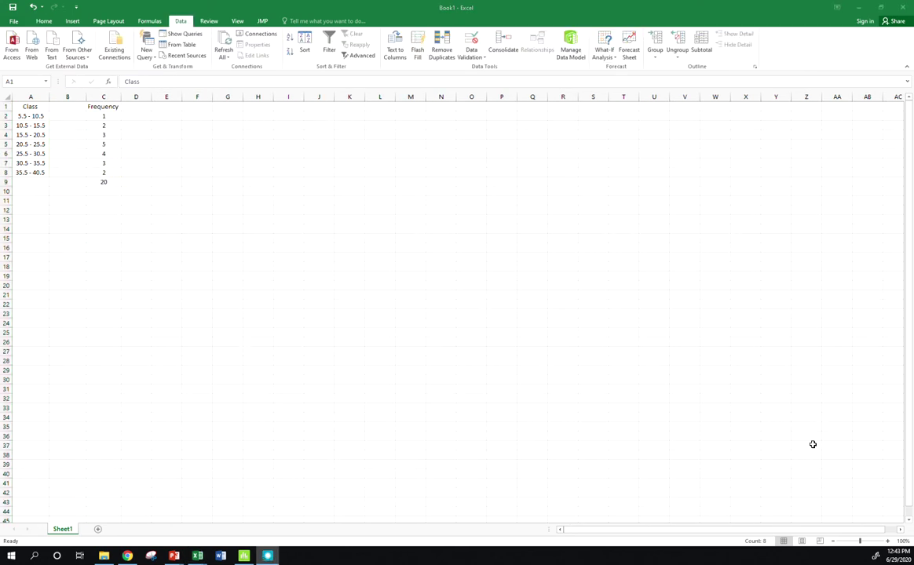
key("alt+a")
left_click(73, 106)
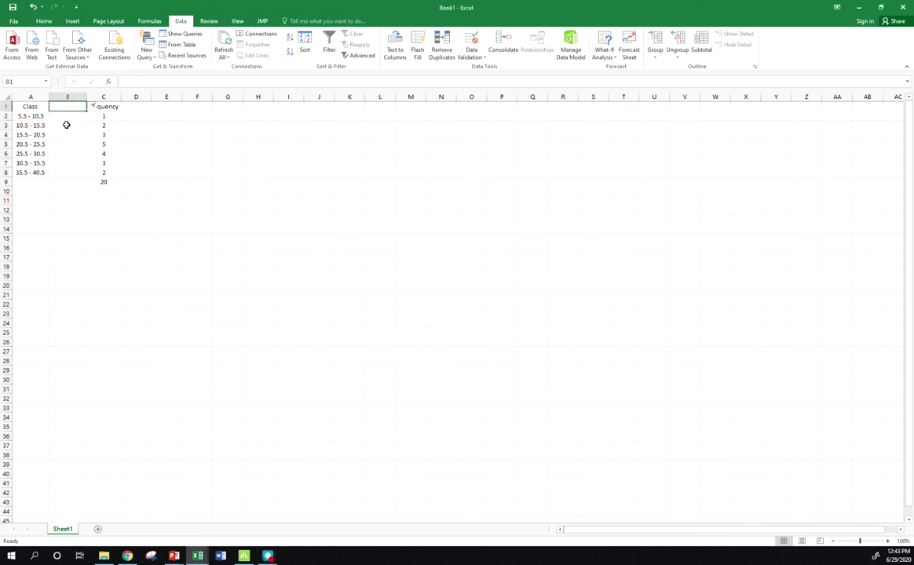
left_click(37, 96)
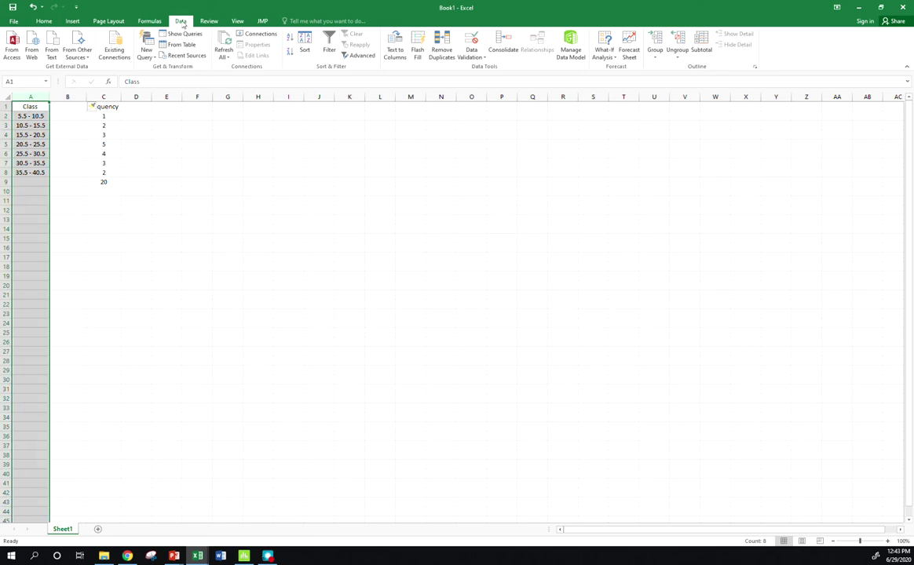
left_click(394, 49)
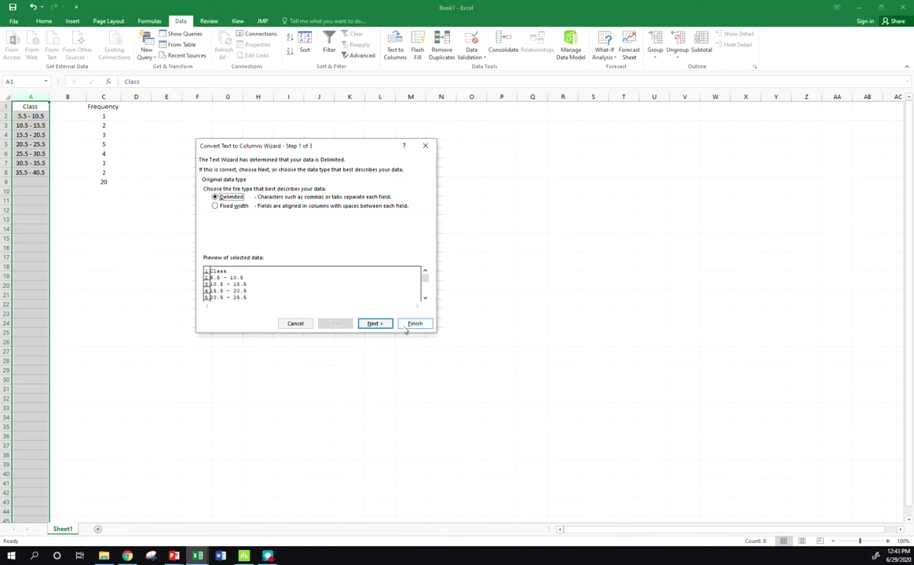
left_click(374, 323)
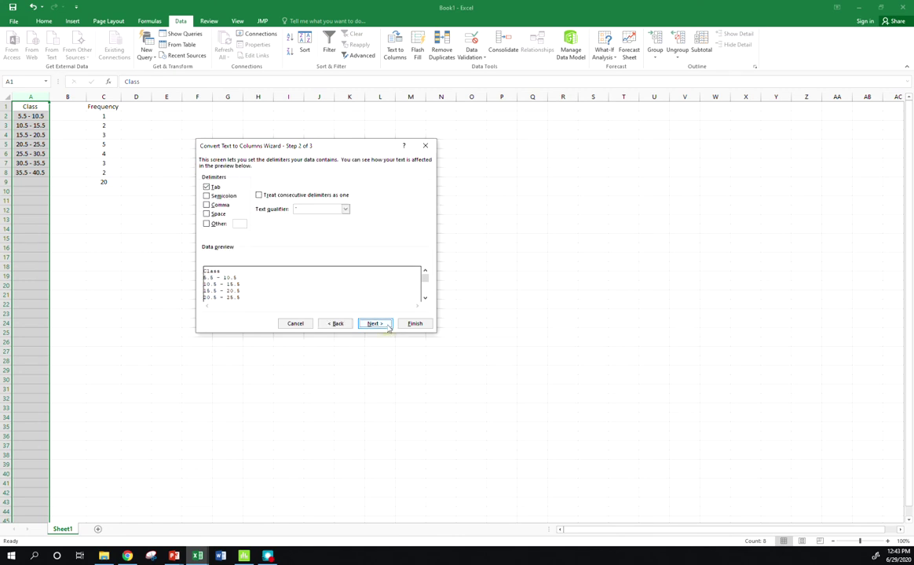
left_click(219, 225)
type("-")
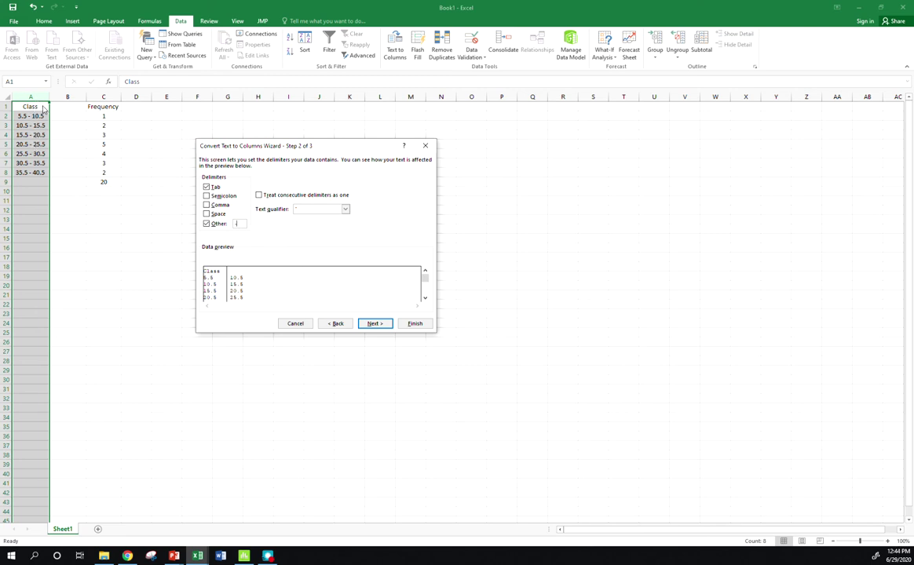
left_click(374, 323)
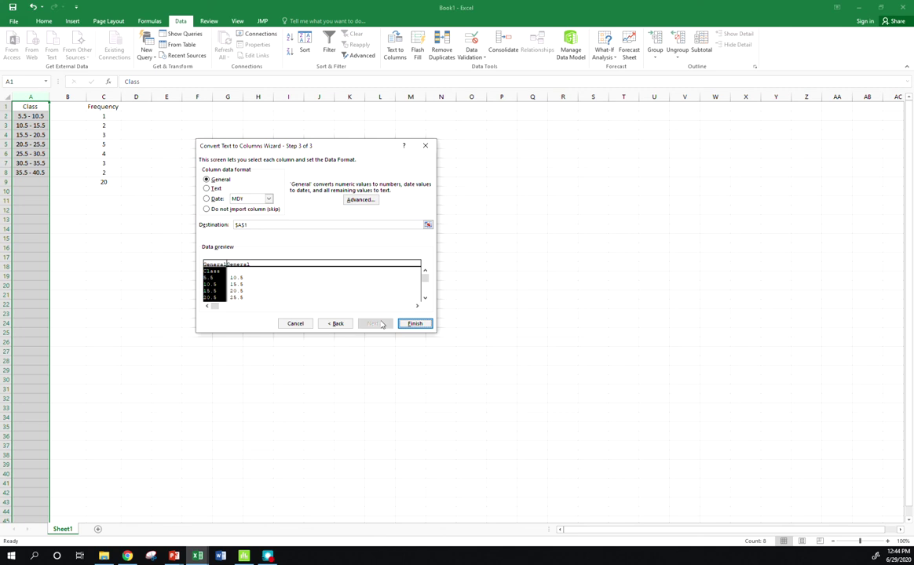
left_click(415, 324)
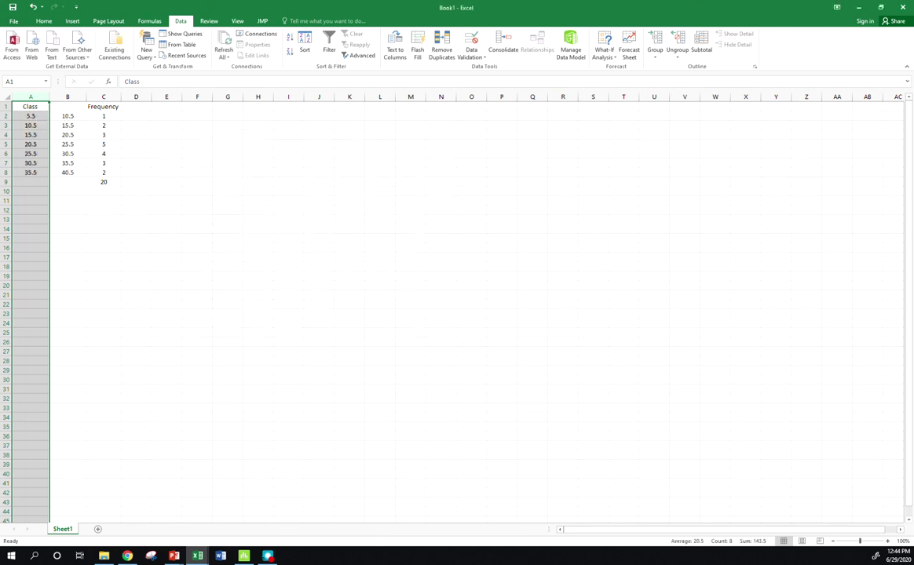
Label the lower class limits LCL in A1 and the upper class limits UCL in B1
left_click(48, 107)
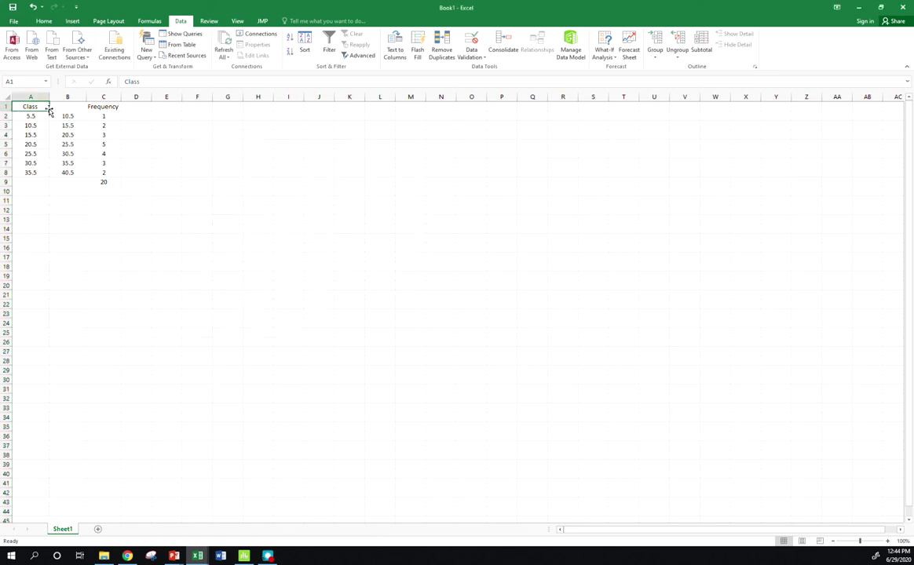
type("LCL")
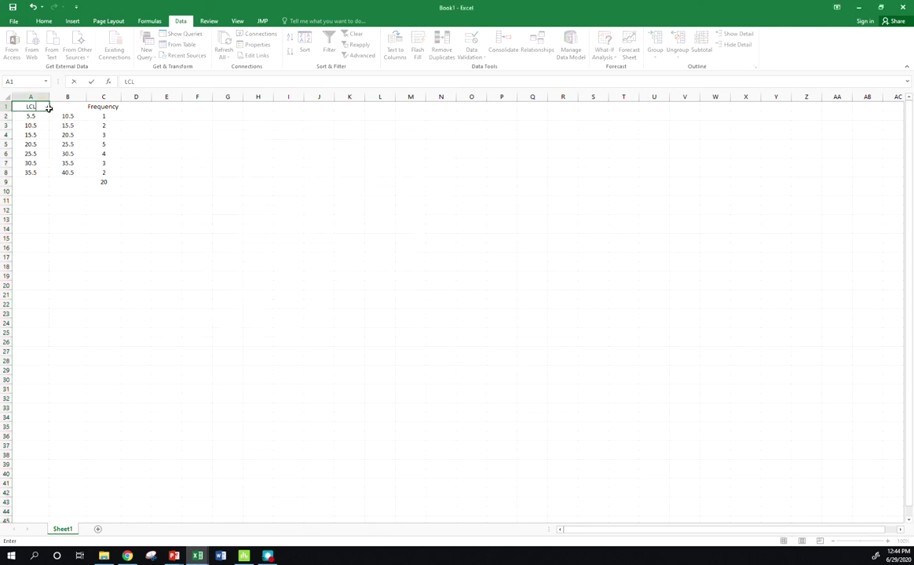
key("Tab")
type("UCL")
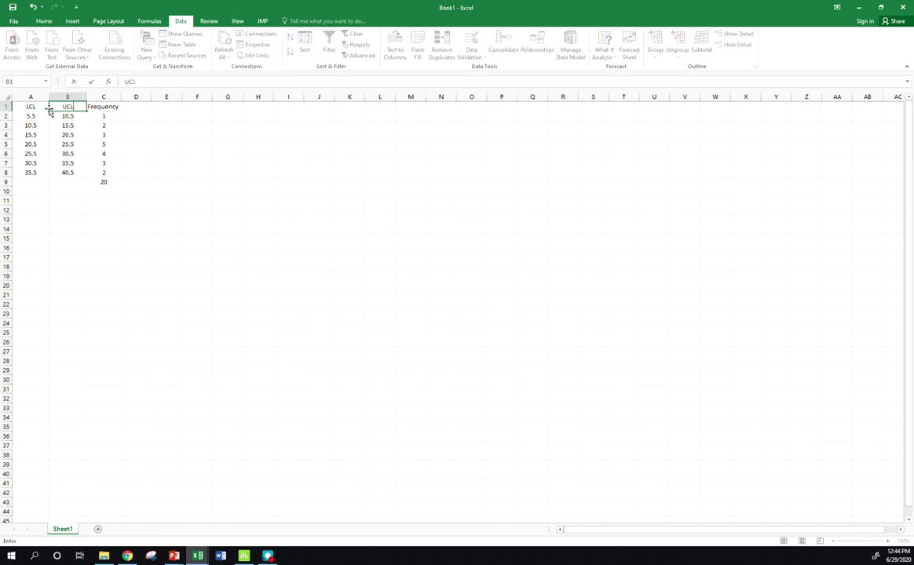
key("Return")
Insert a blank column before Frequency and enter the heading MP in C1
left_click(114, 96)
right_click(103, 95)
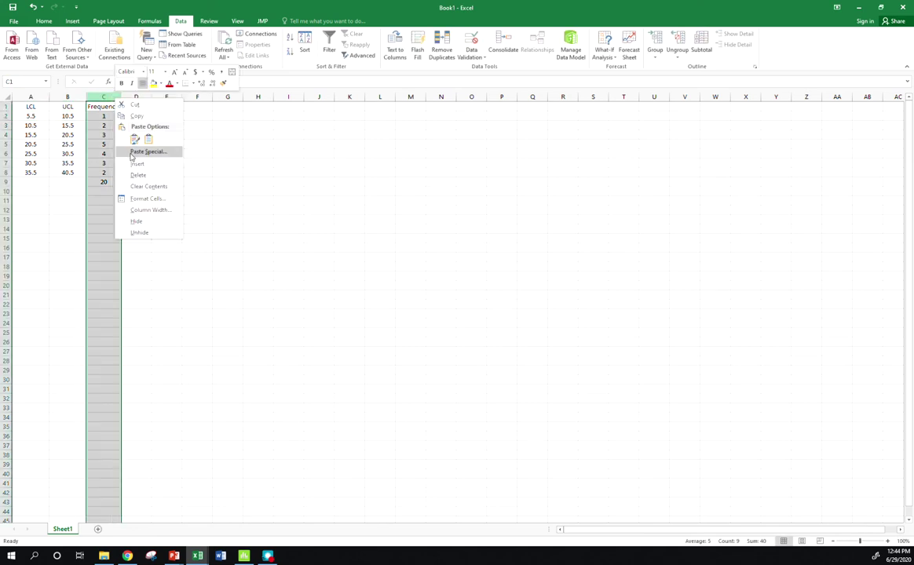
left_click(130, 150)
left_click(97, 108)
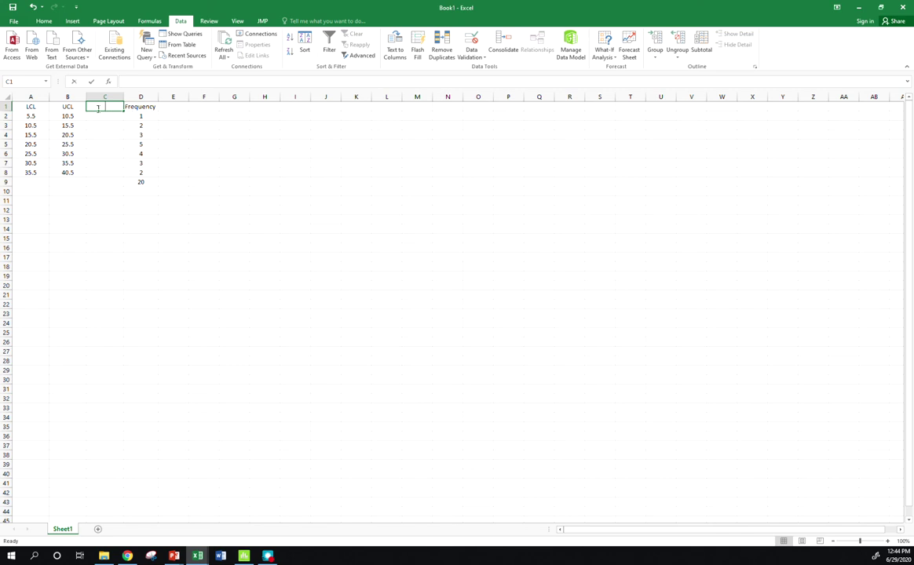
type("CMP")
key("Return")
Calculate the class midpoint in C2 with =(A2+B2)/2 and fill the formula down to C8
type("=")
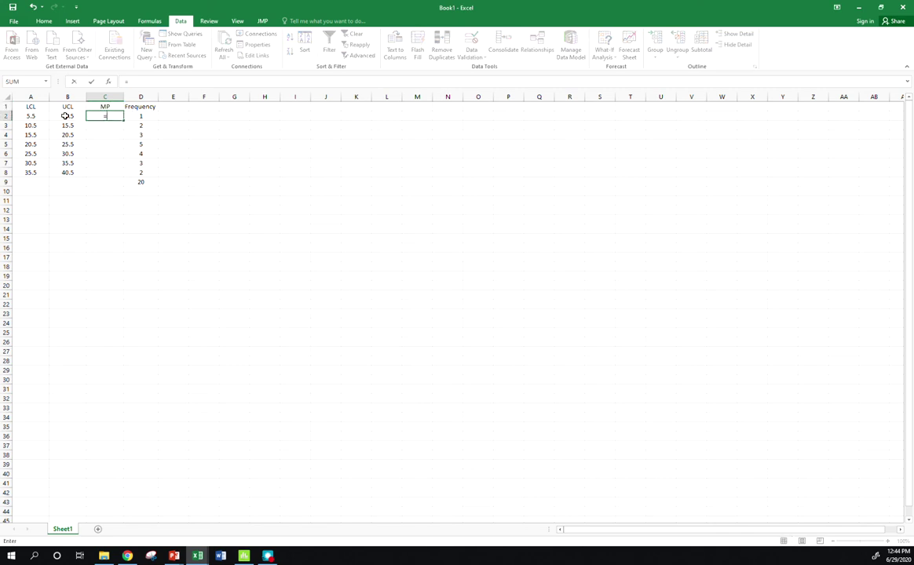
type("(")
left_click(38, 116)
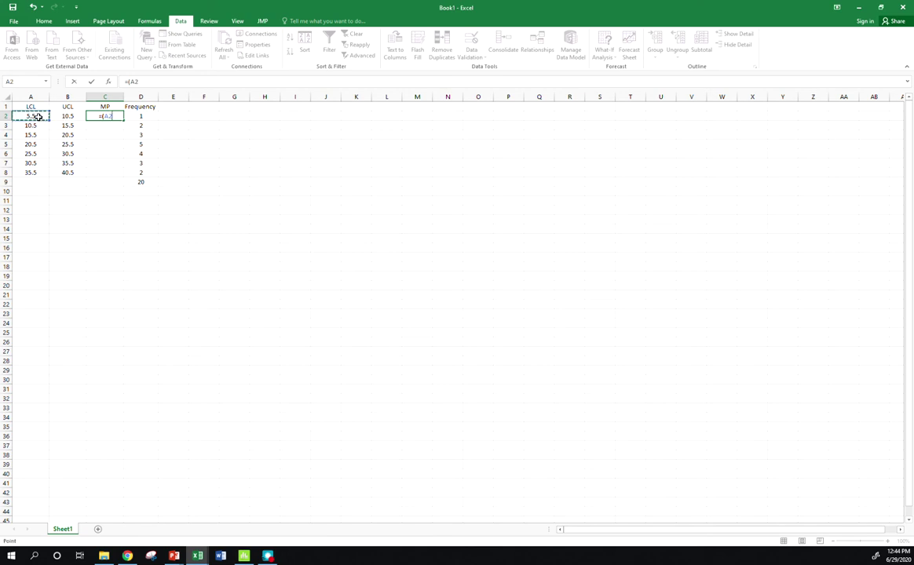
type("+")
left_click(56, 116)
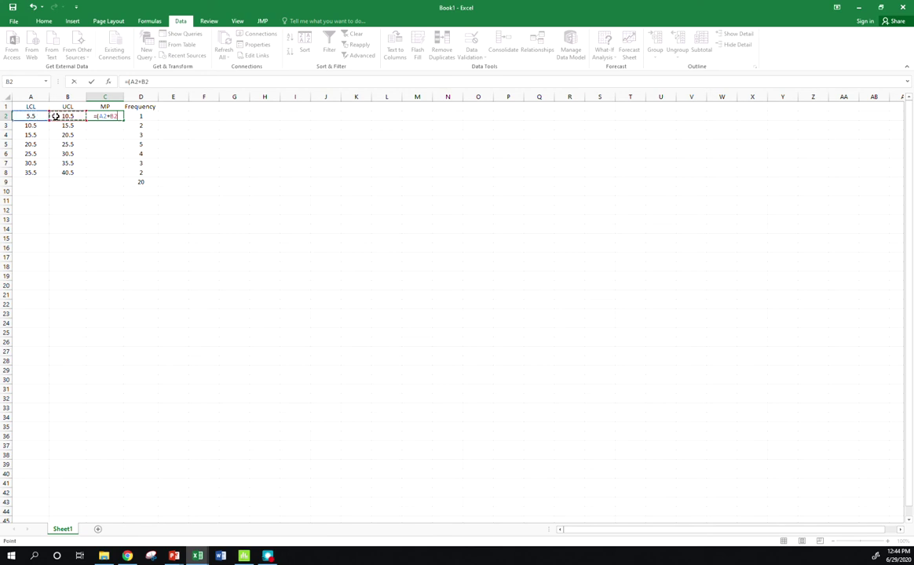
type(")/2")
key("Return")
left_click(104, 116)
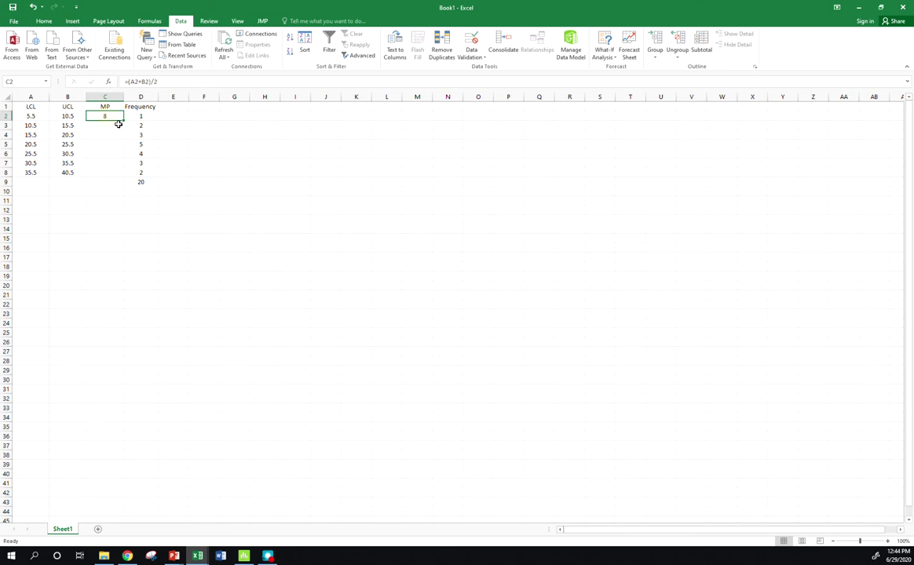
left_click_drag(122, 123, 120, 175)
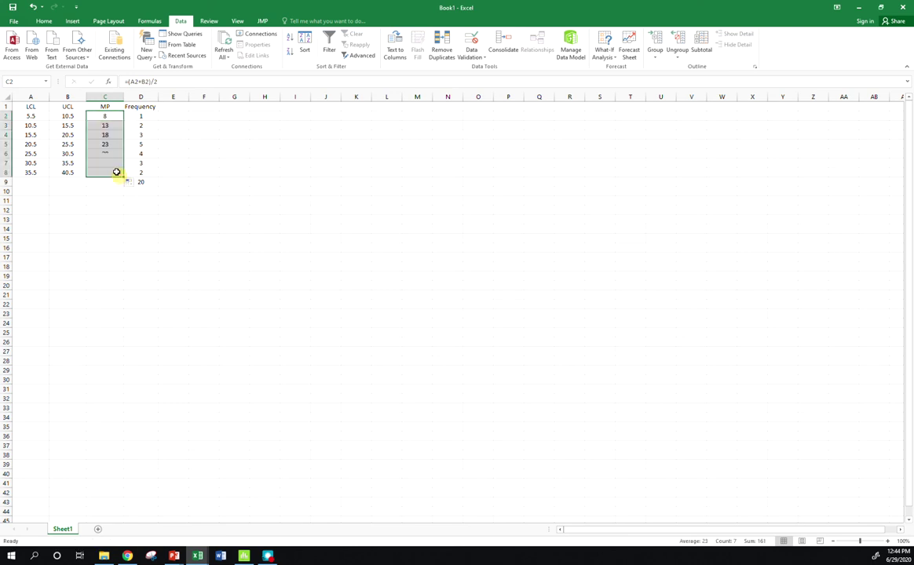
Multiply midpoint by frequency in E2 with =C2*D2 and fill the formula down to E8
left_click(173, 109)
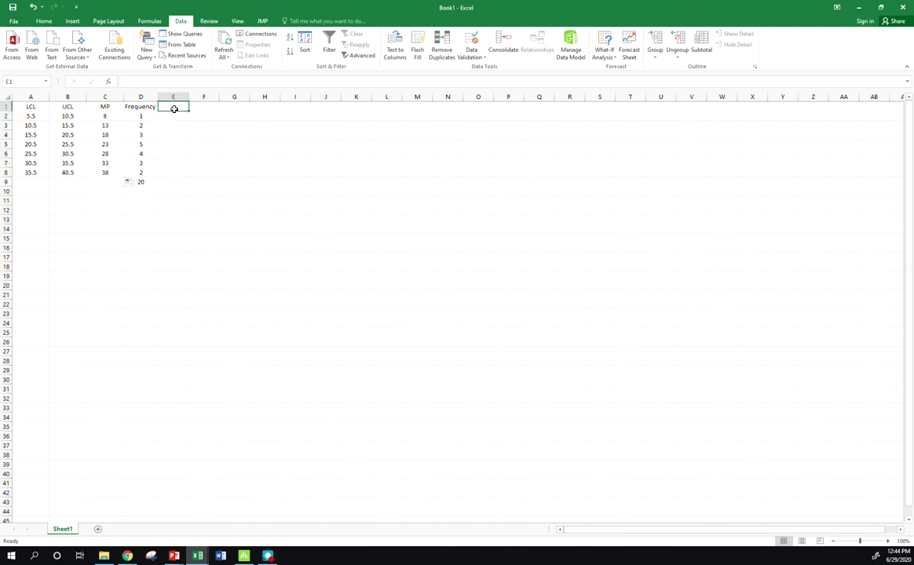
left_click(174, 114)
type("=")
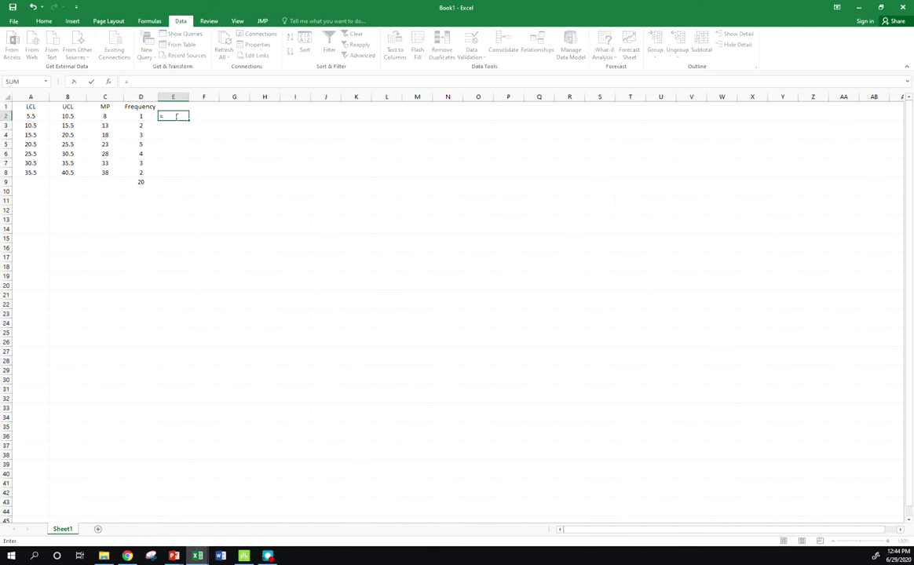
left_click(110, 115)
type("*")
left_click(139, 116)
key("Return")
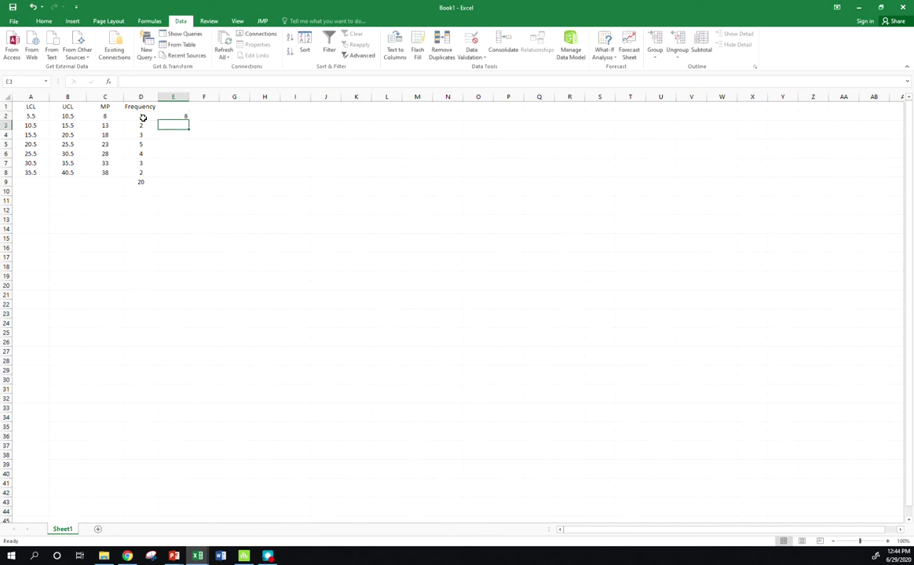
left_click(182, 116)
left_click_drag(188, 120, 187, 181)
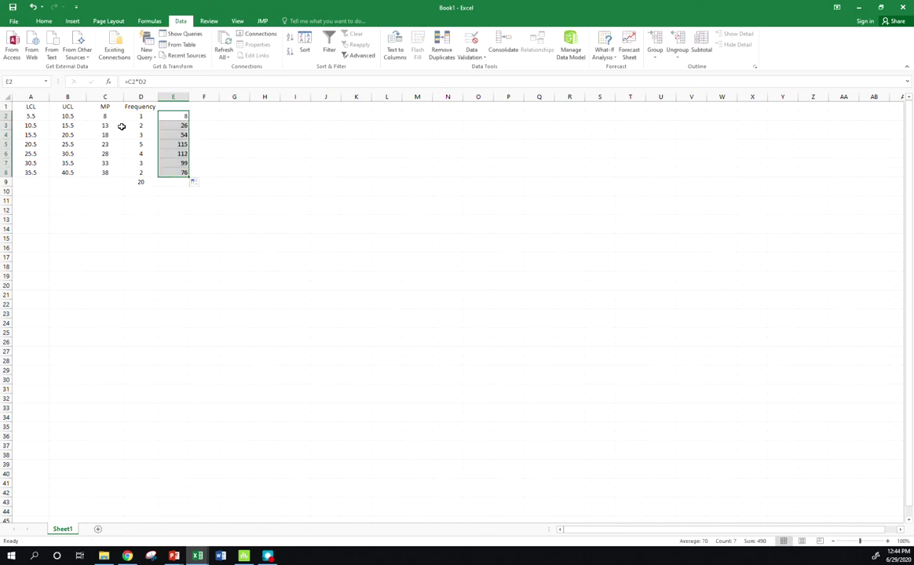
Total the midpoint-frequency products in E2:E8 with a SUM formula in cell E9
left_click(186, 182)
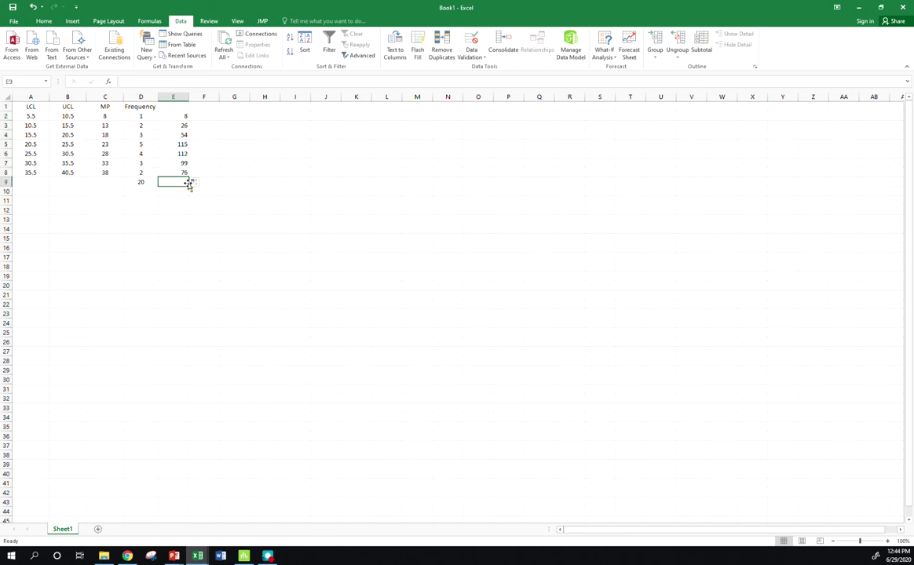
type("=sum(")
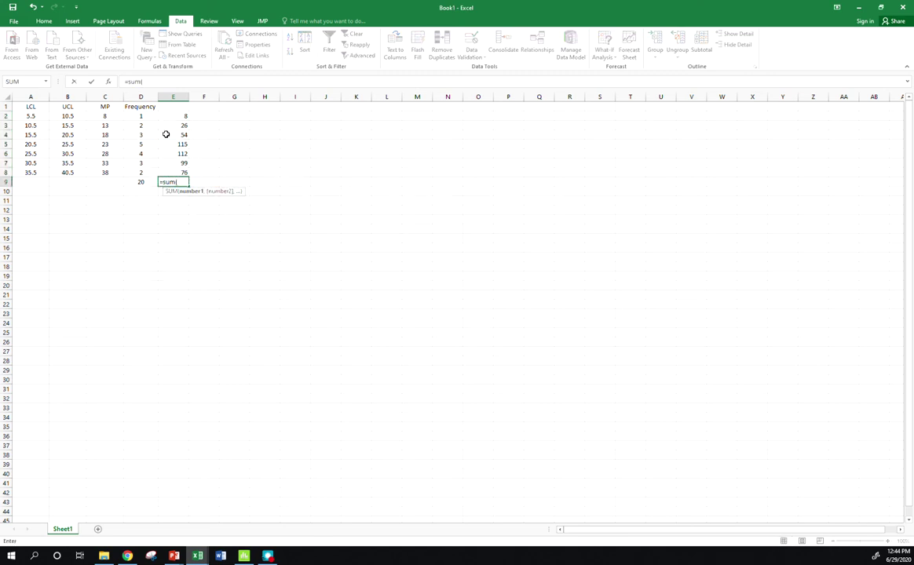
left_click_drag(182, 116, 182, 172)
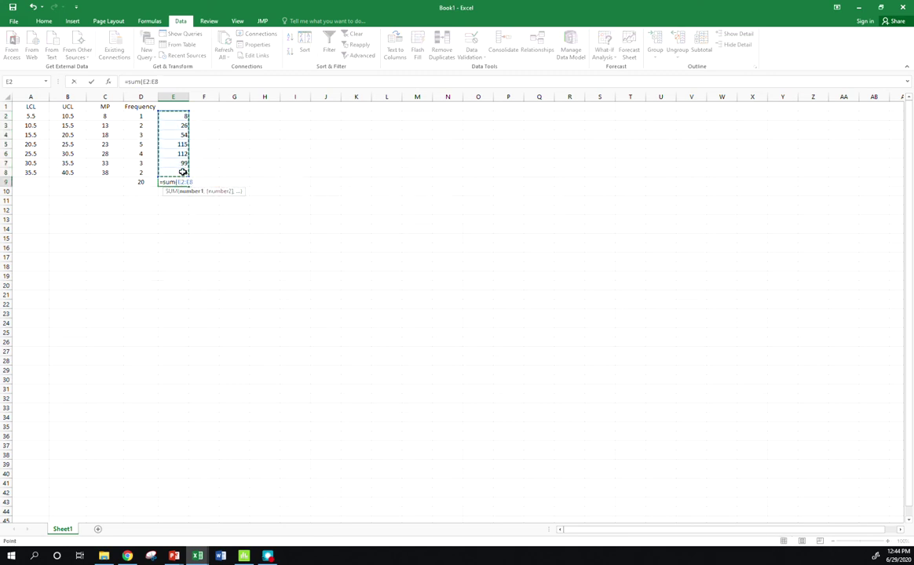
key("ctrl+Return")
Calculate the grouped mean in cell F9 by dividing the product total by the frequency total with =E9/D9
key("Right")
type("=")
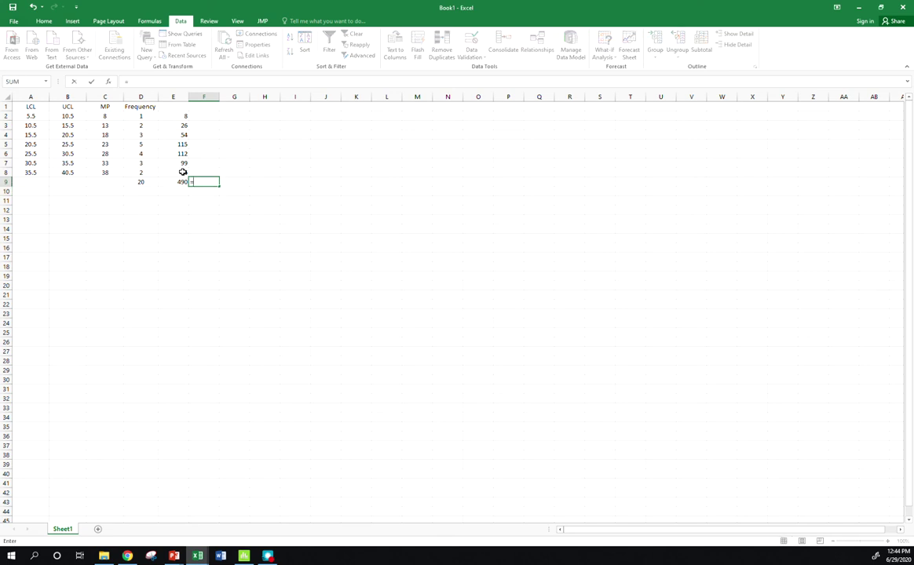
left_click(178, 182)
type("/")
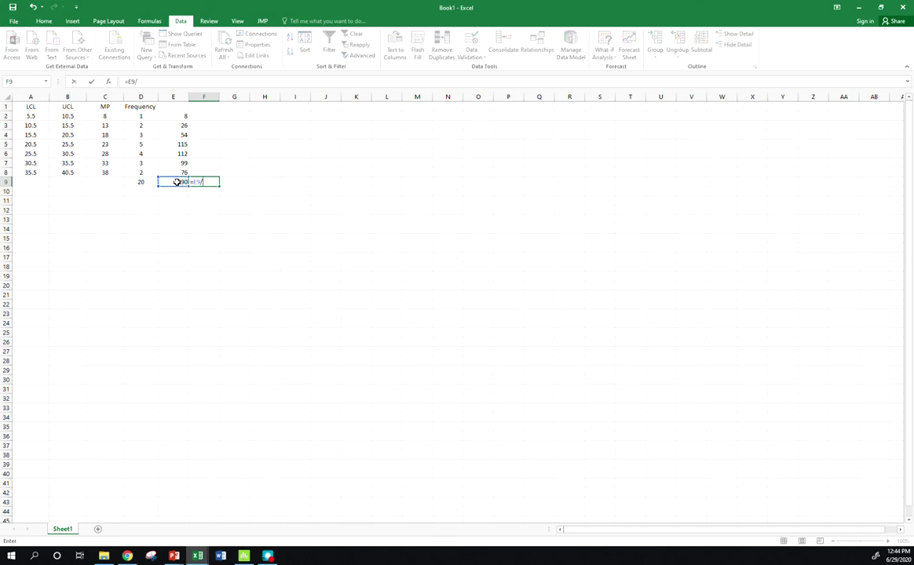
left_click(142, 181)
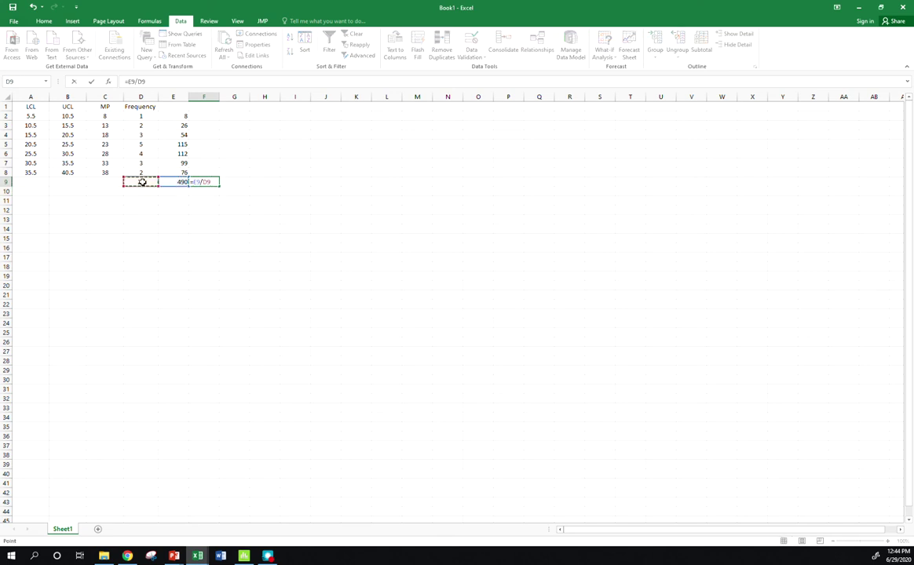
key("Return")
key("Up")
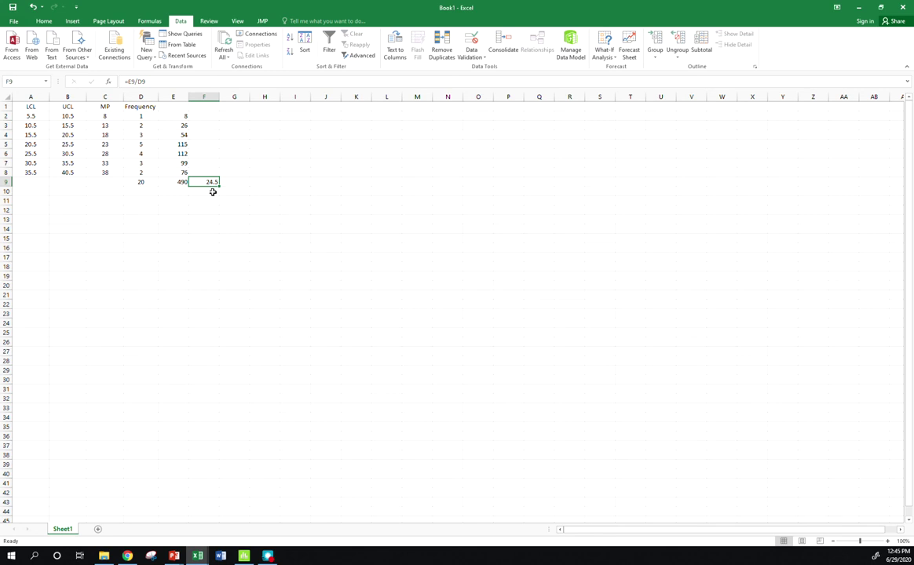
Head column G with rf and calculate the first class's relative frequency in G2 with =D2/D9
left_click(203, 108)
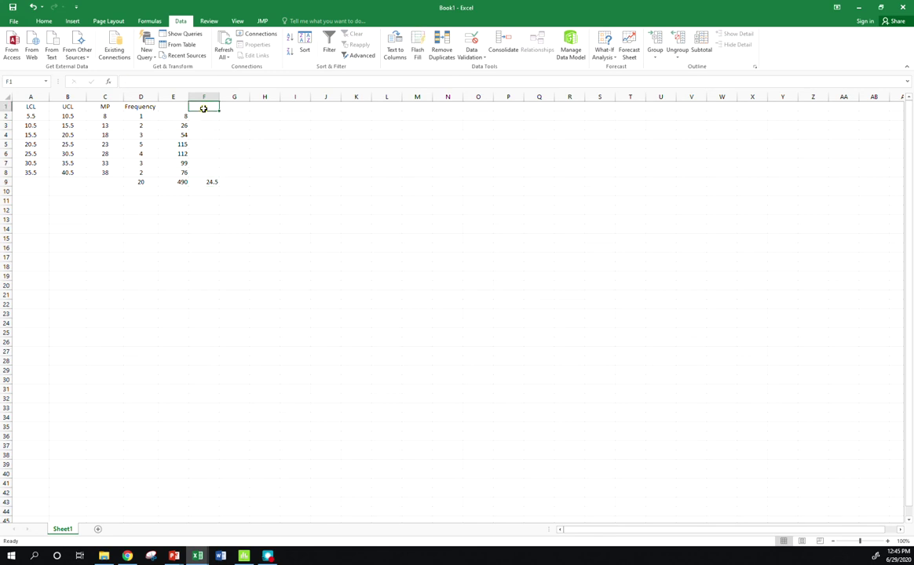
left_click(236, 109)
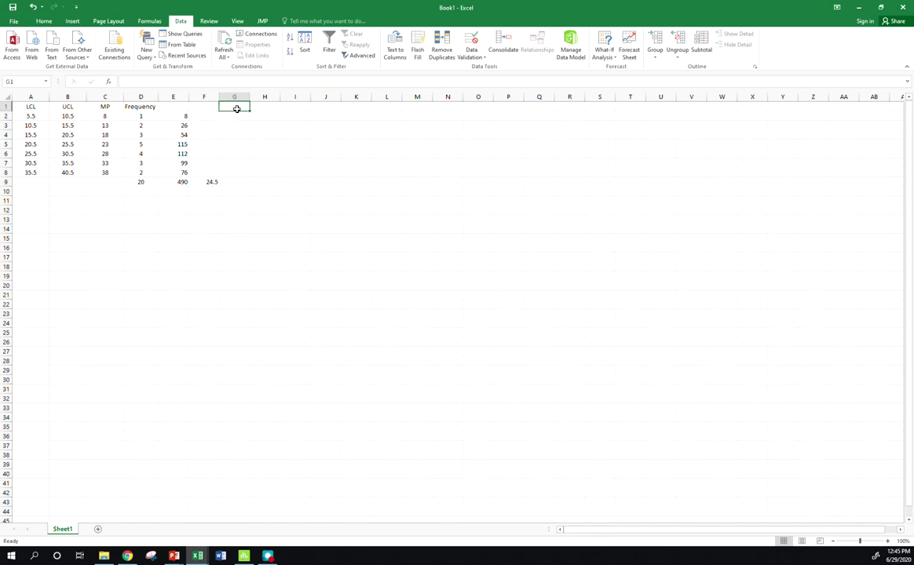
key("Down")
type("=")
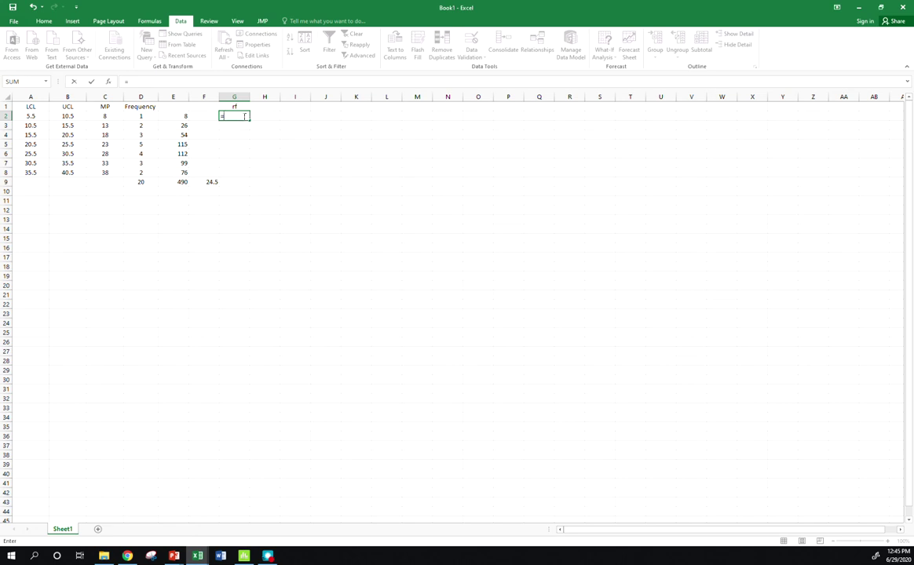
left_click(140, 116)
type("/")
left_click(149, 183)
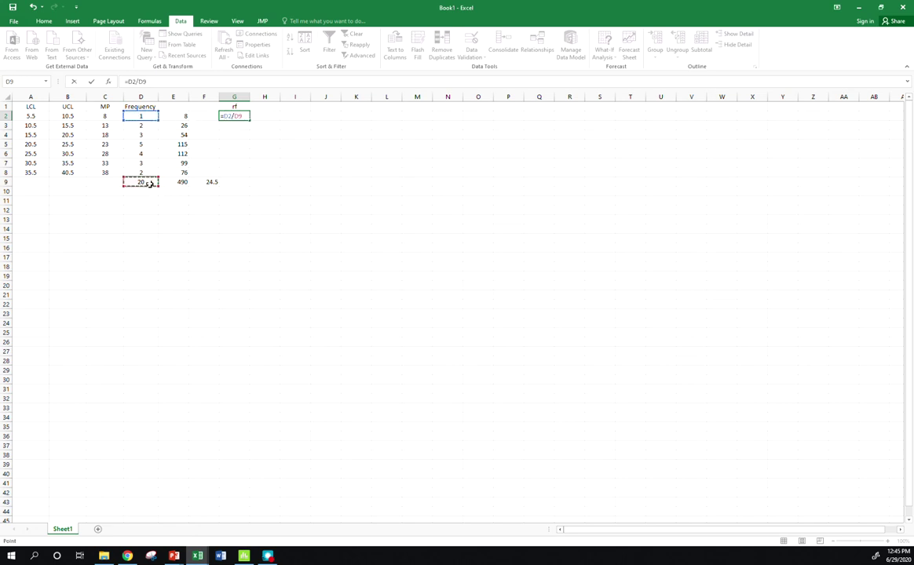
key("Return")
Make the frequency total absolute in G2's formula as =D2/$D$9 and fill the relative frequencies down to G8
left_click(238, 116)
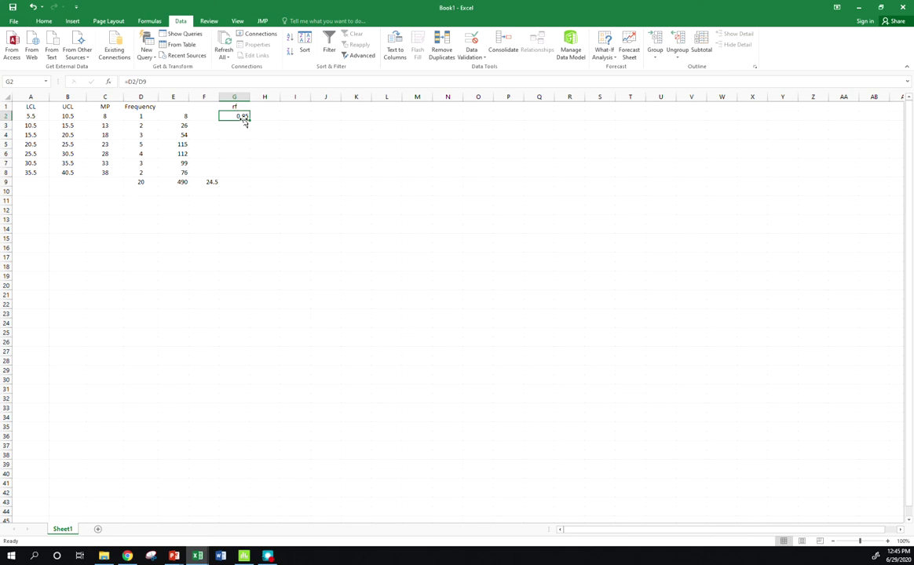
left_click(135, 82)
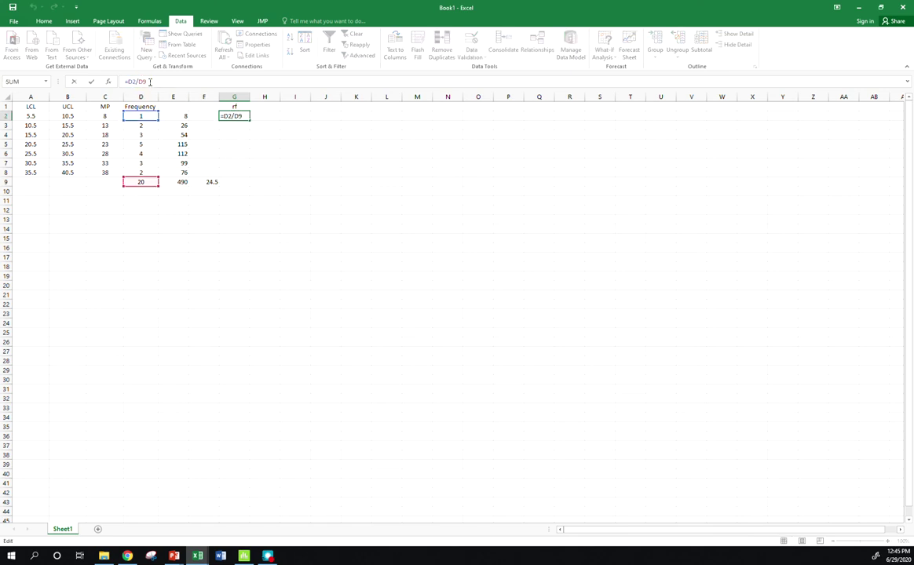
key("Left")
key("Left")
type("$")
key("Return")
left_click(242, 118)
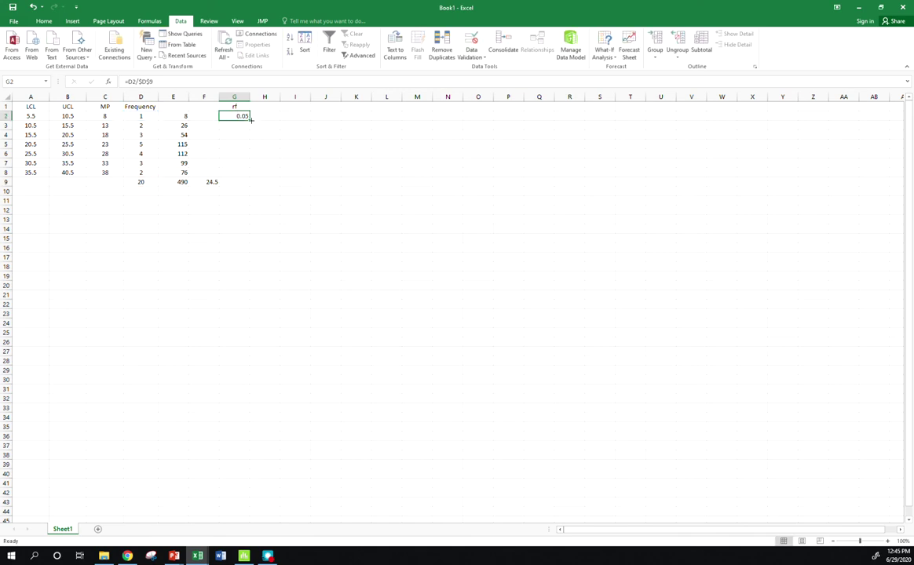
left_click_drag(251, 119, 251, 175)
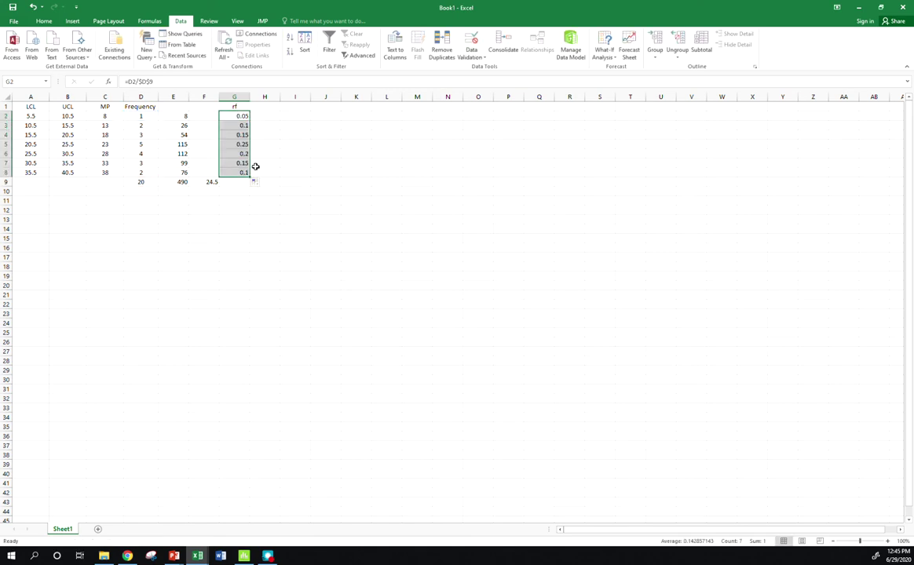
Multiply midpoint by relative frequency in H2 with =C2*G2 and fill the formula down to H8
left_click(259, 118)
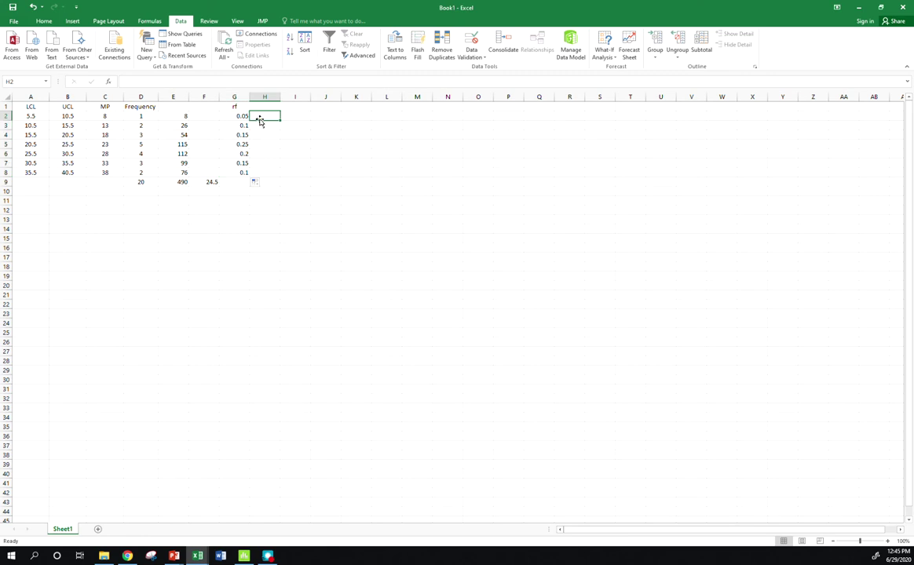
type("=")
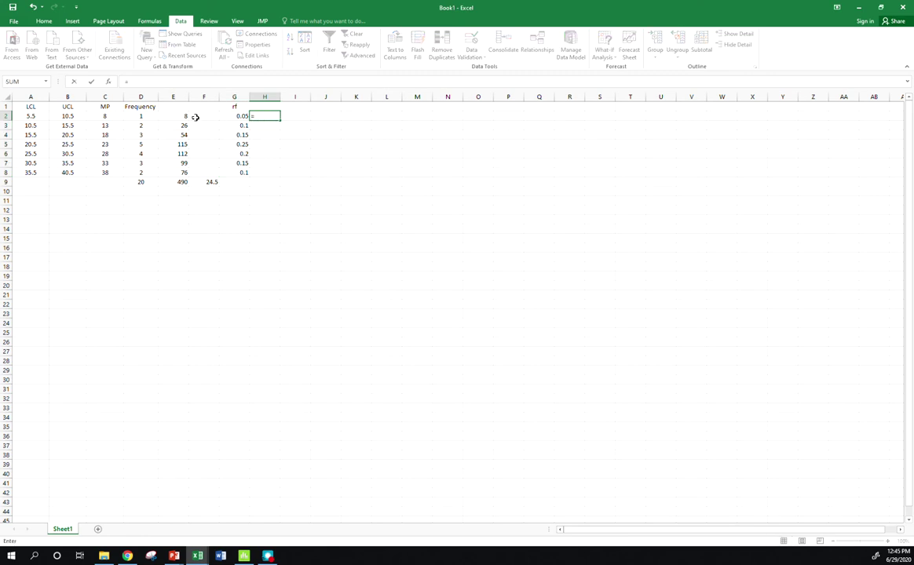
left_click(113, 116)
type("*")
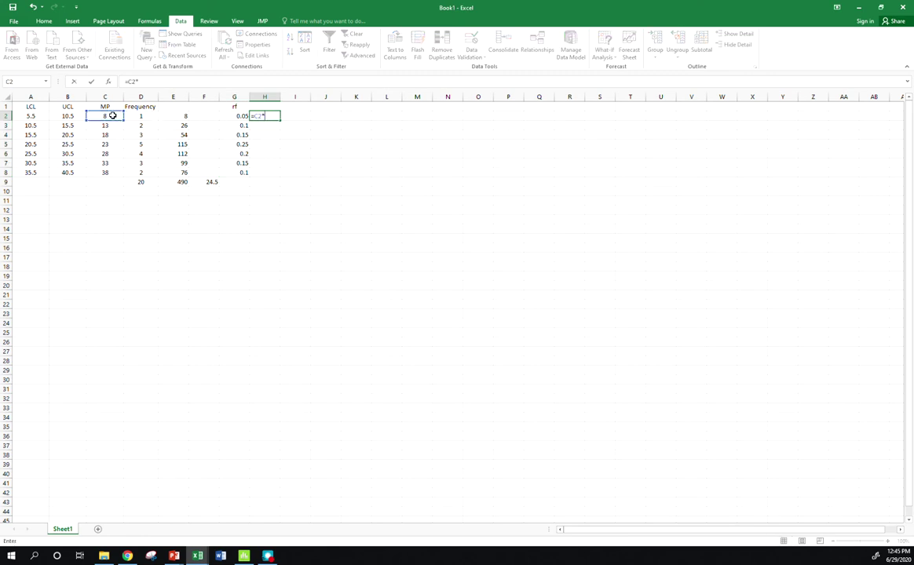
left_click(240, 116)
key("Return")
left_click(265, 119)
left_click_drag(280, 121, 276, 178)
Total the midpoint-relative frequency products in H2:H8 with a SUM formula in cell H9
left_click(270, 183)
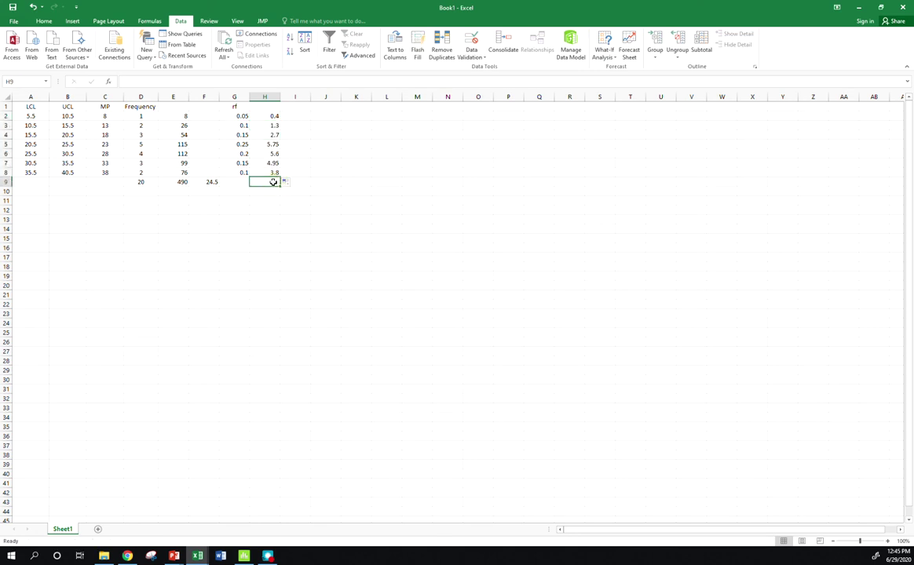
type("=sum(")
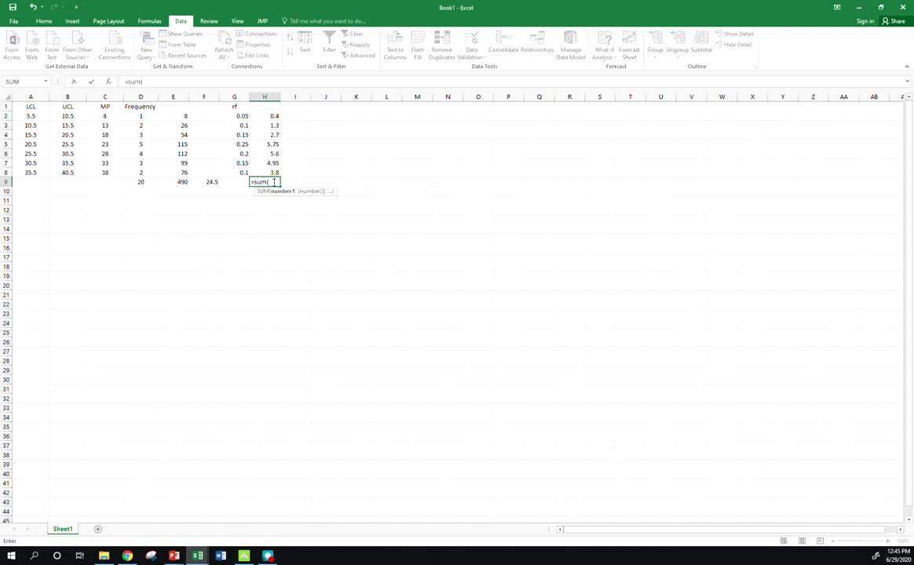
left_click_drag(273, 119, 273, 170)
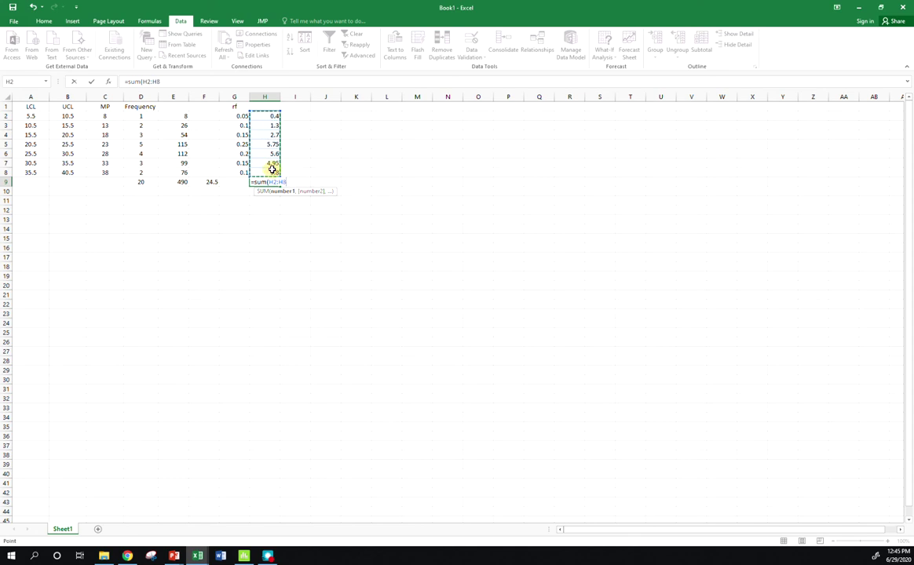
key("Return")
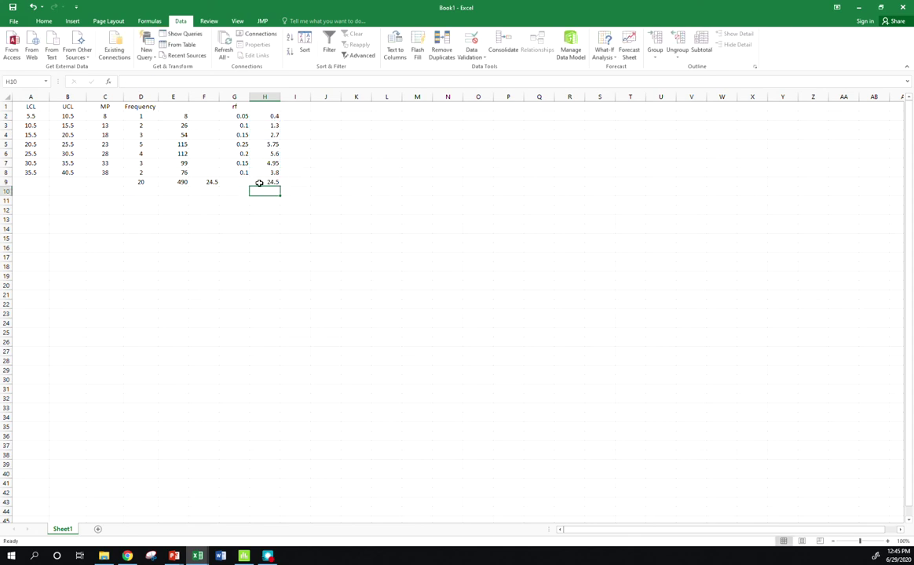
Compare the grouped mean in F9 with the relative-frequency mean in H9
left_click(202, 182)
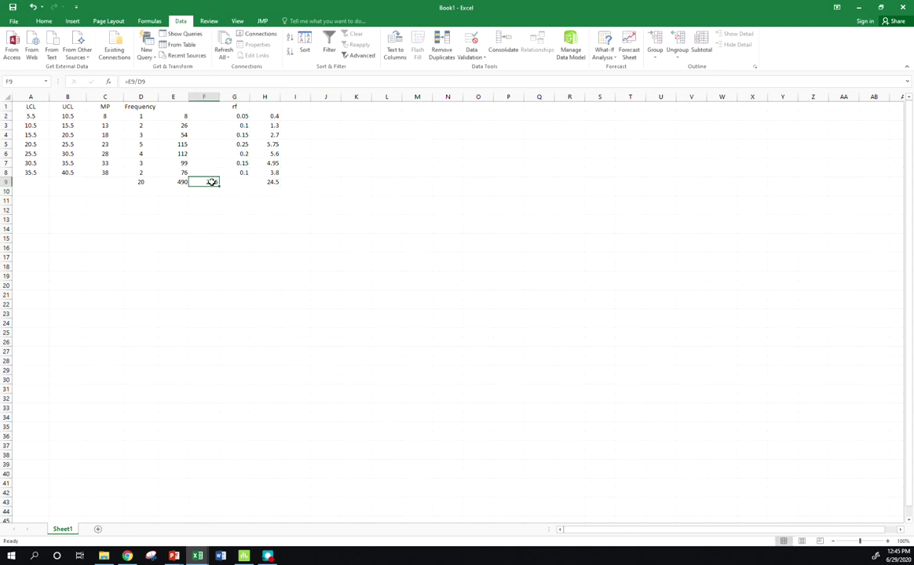
left_click(263, 184)
left_click(204, 182)
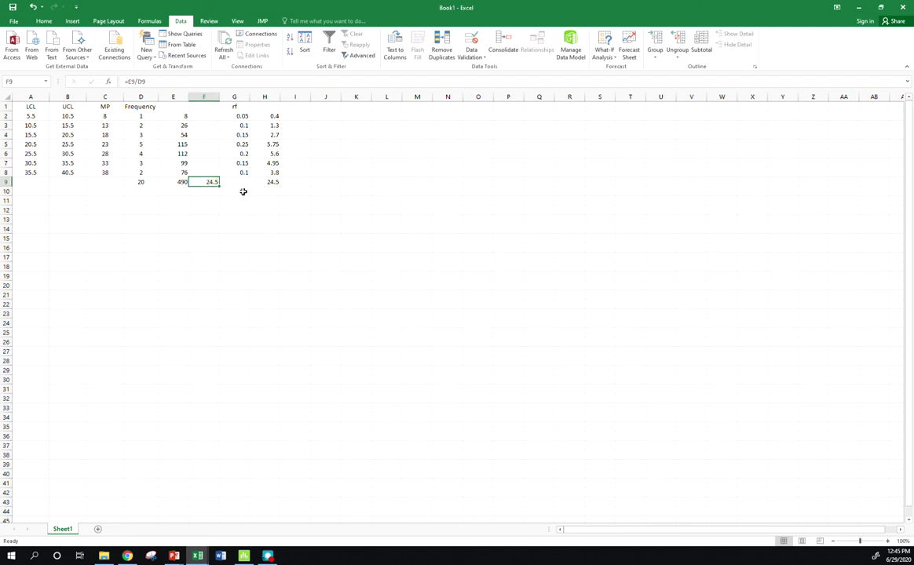